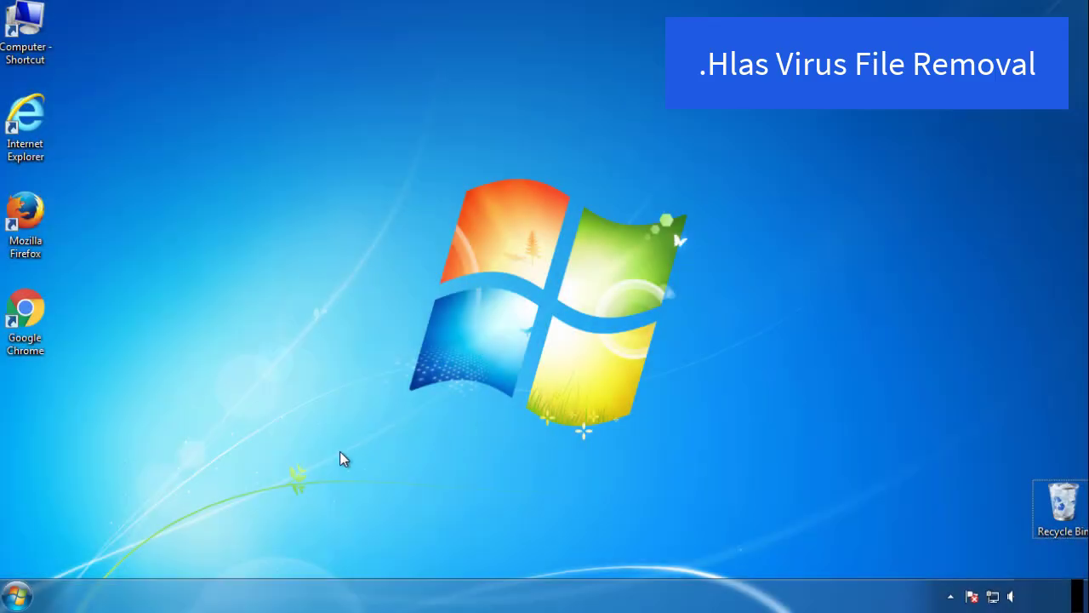
Step: Enable minimal Safe boot on the Boot tab of msconfig and confirm it
{"action": "left_click", "coordinate": [24, 596]}
{"action": "left_click", "coordinate": [88, 550]}
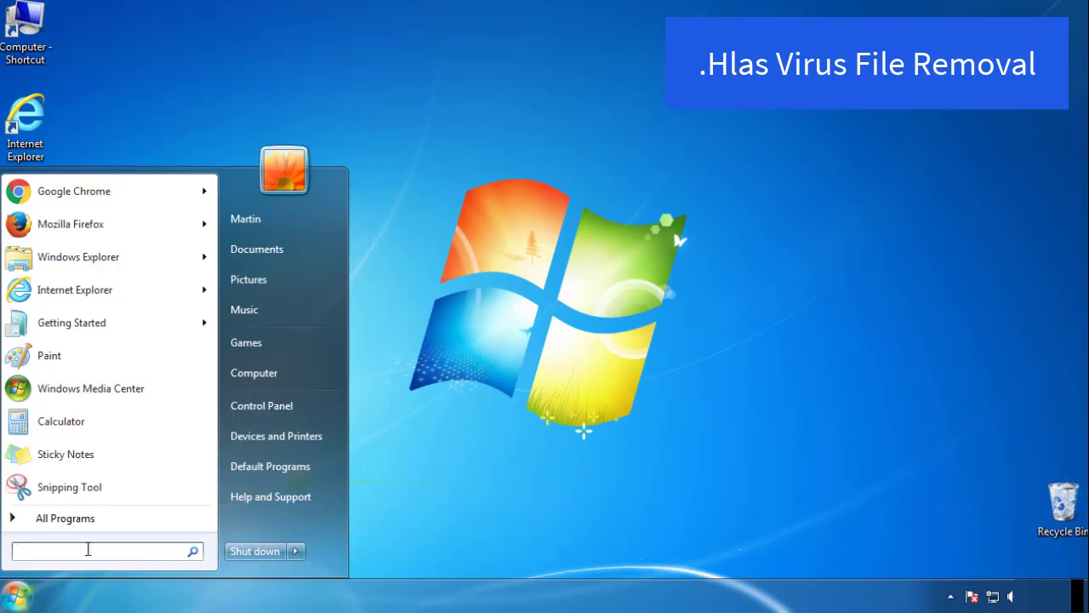
{"action": "type", "text": "mscon"}
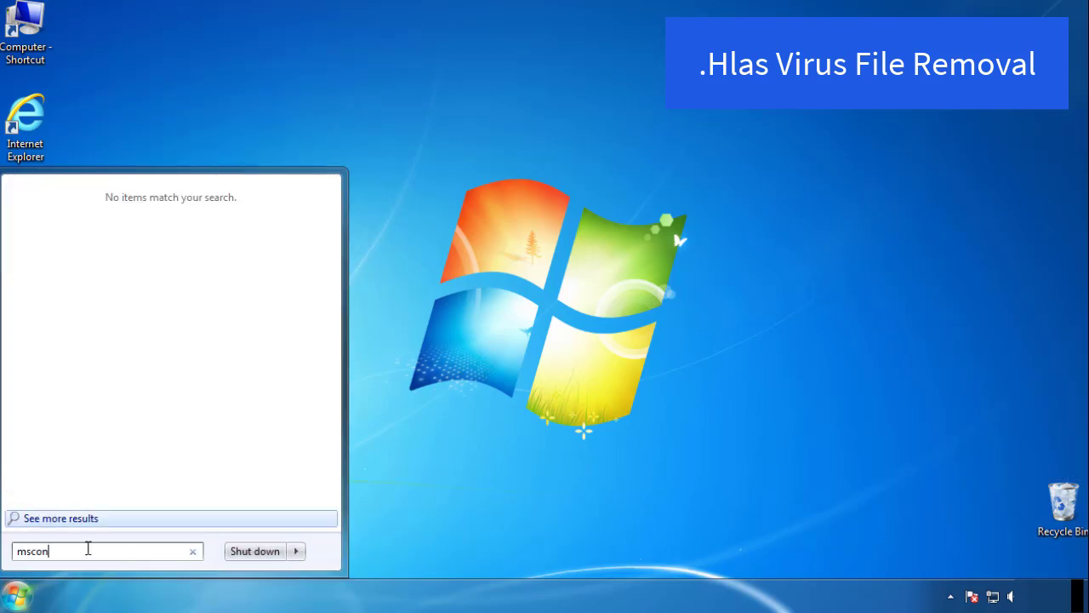
{"action": "type", "text": "fig"}
{"action": "key", "text": "Return"}
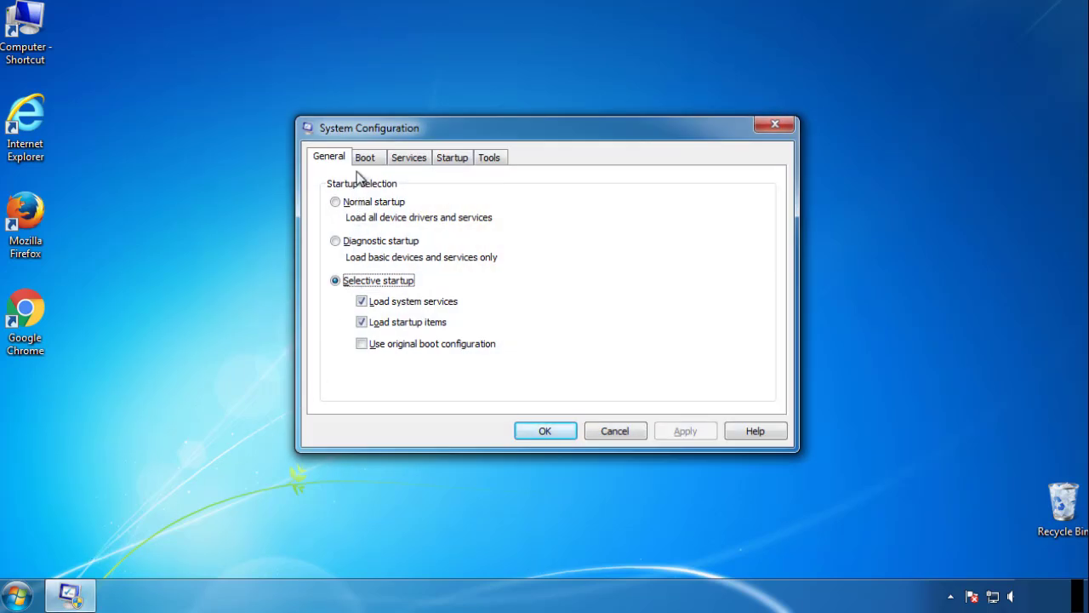
{"action": "left_click", "coordinate": [366, 157]}
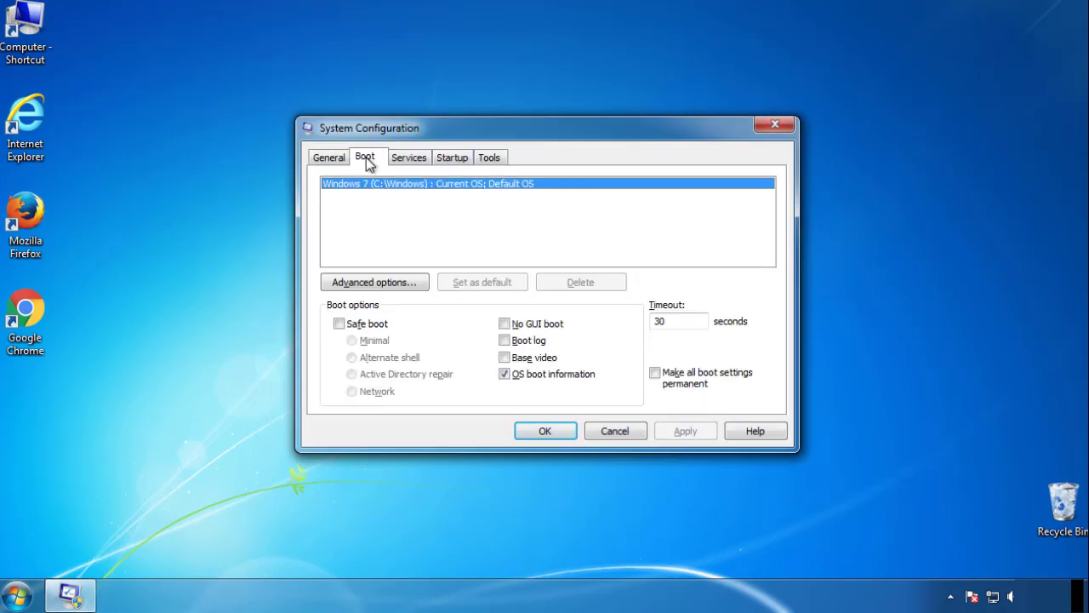
{"action": "left_click", "coordinate": [339, 325]}
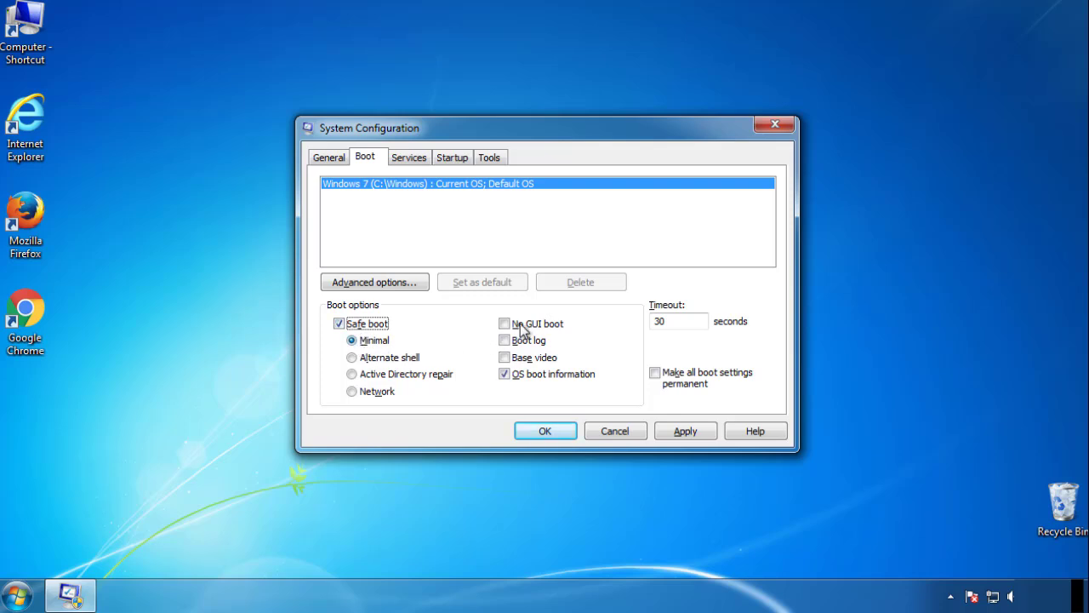
{"action": "left_click", "coordinate": [553, 436]}
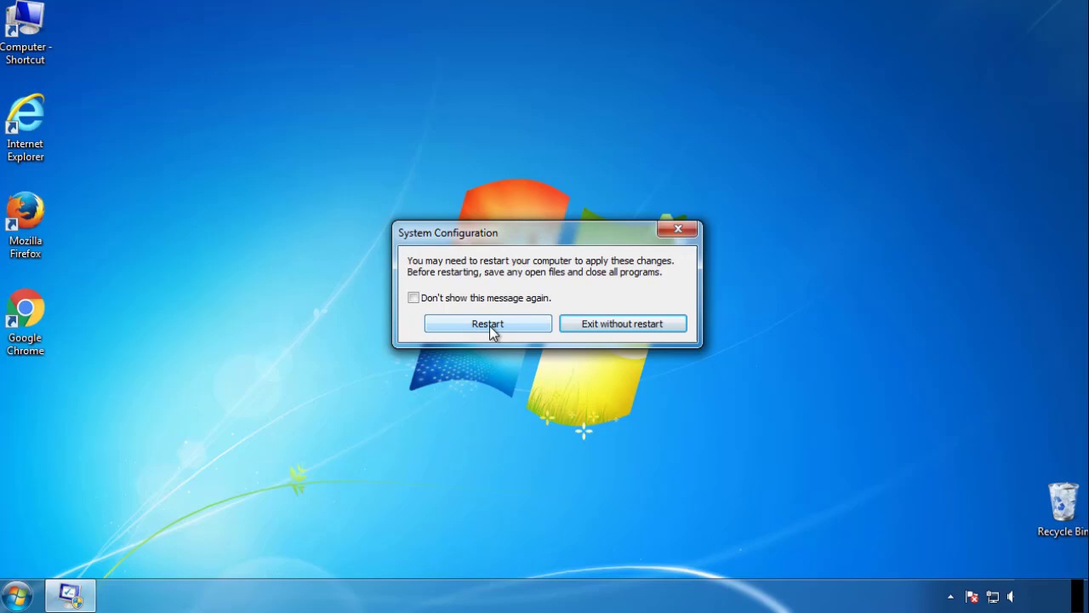
Step: Restart into Safe Mode and turn on showing hidden files, folders and drives in Folder Options
{"action": "left_click", "coordinate": [490, 324]}
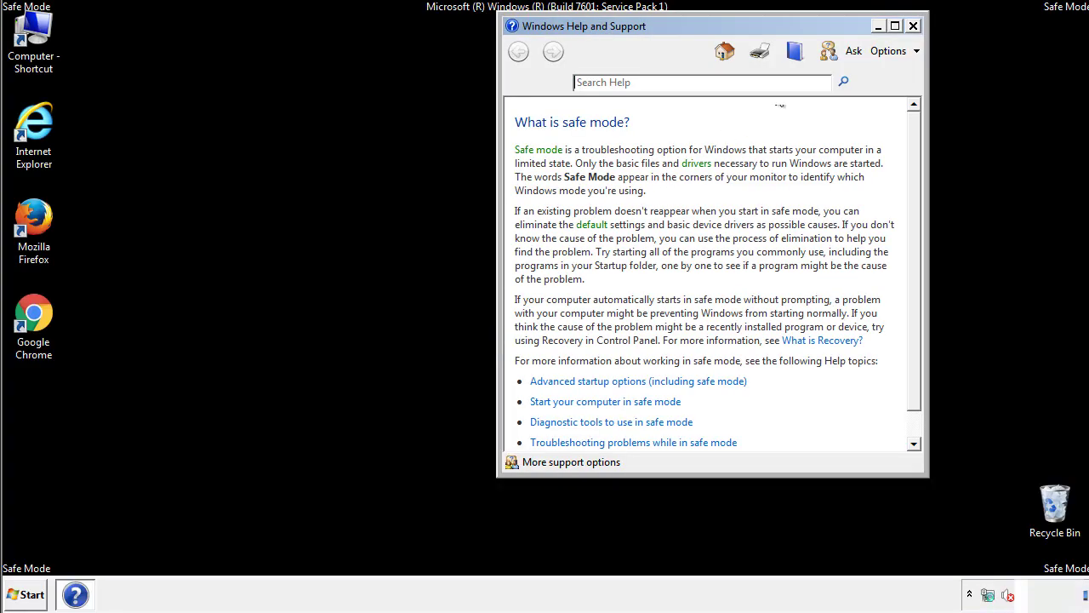
{"action": "left_click", "coordinate": [913, 26]}
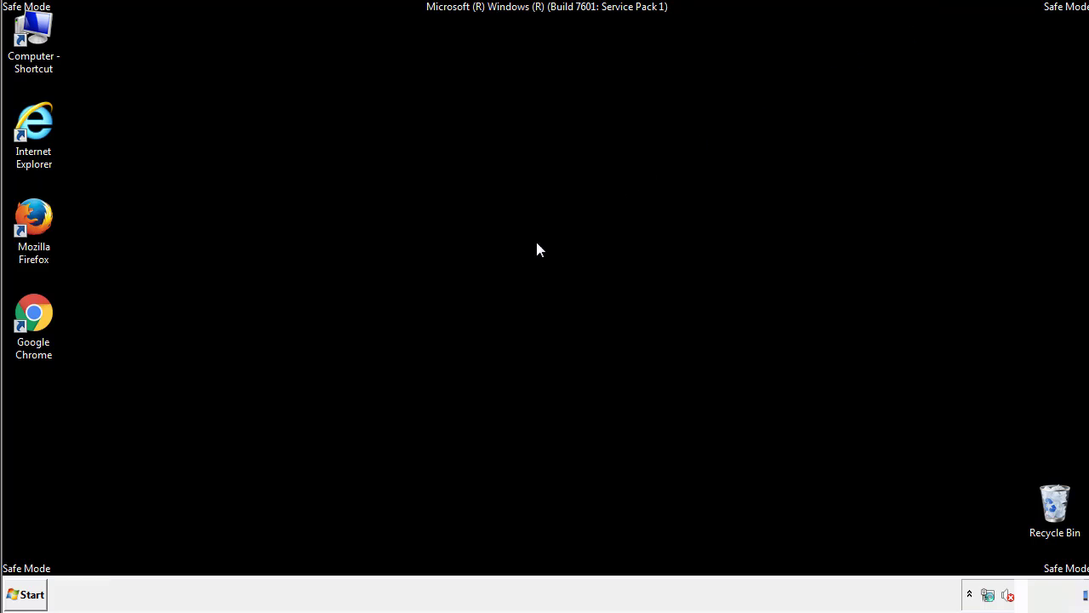
{"action": "left_click", "coordinate": [34, 593]}
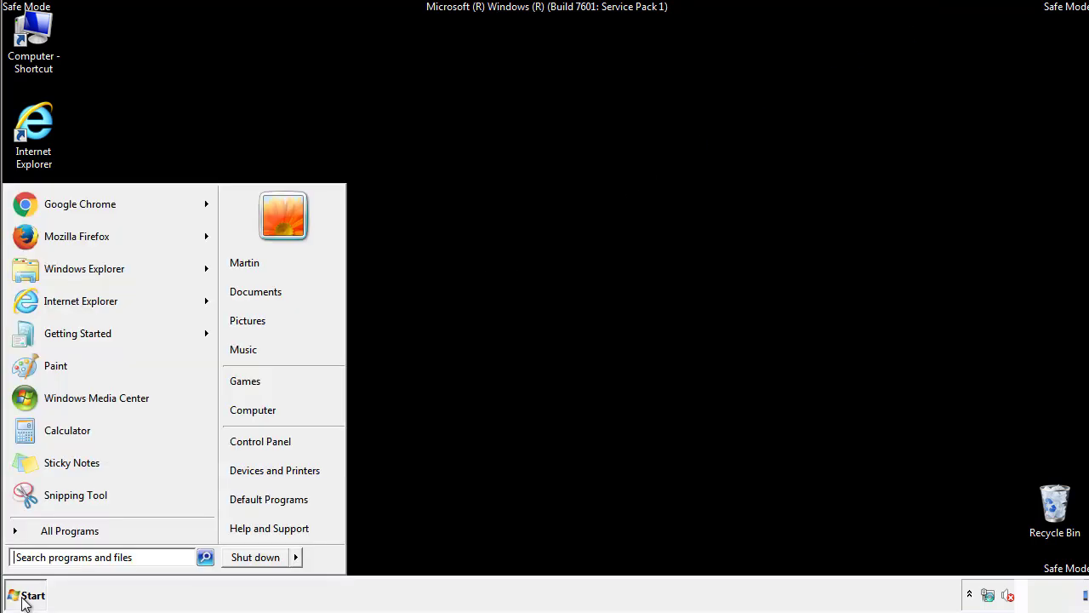
{"action": "left_click", "coordinate": [272, 438]}
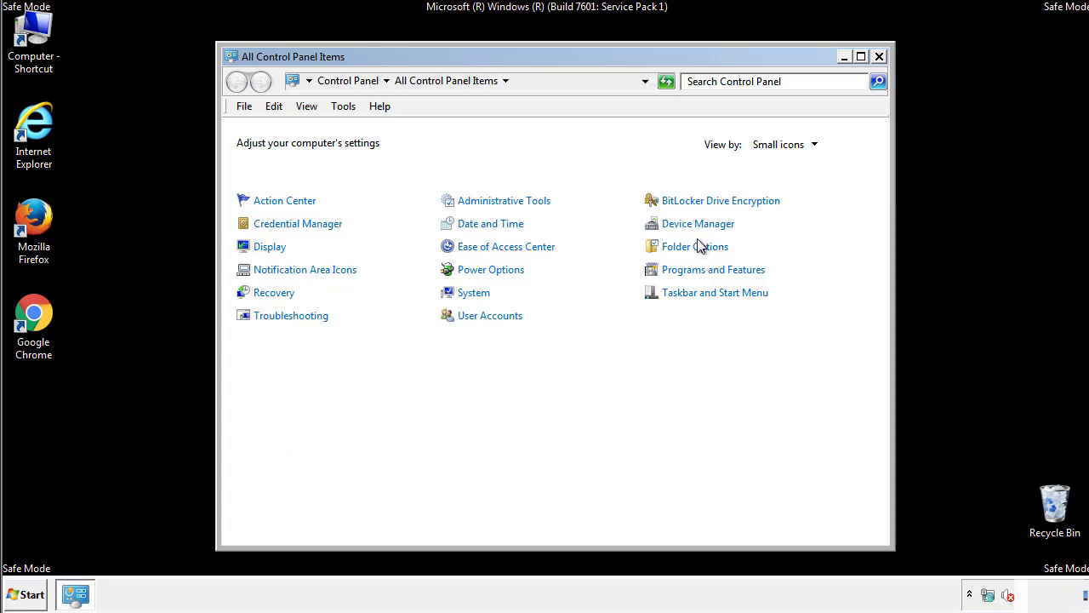
{"action": "left_click", "coordinate": [698, 247]}
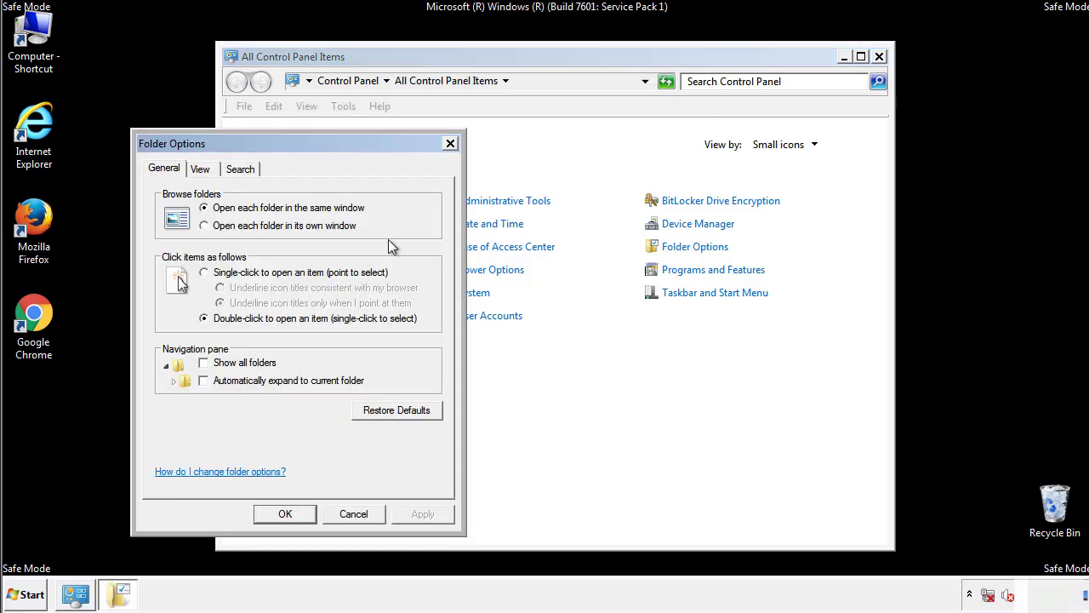
{"action": "left_click", "coordinate": [201, 171]}
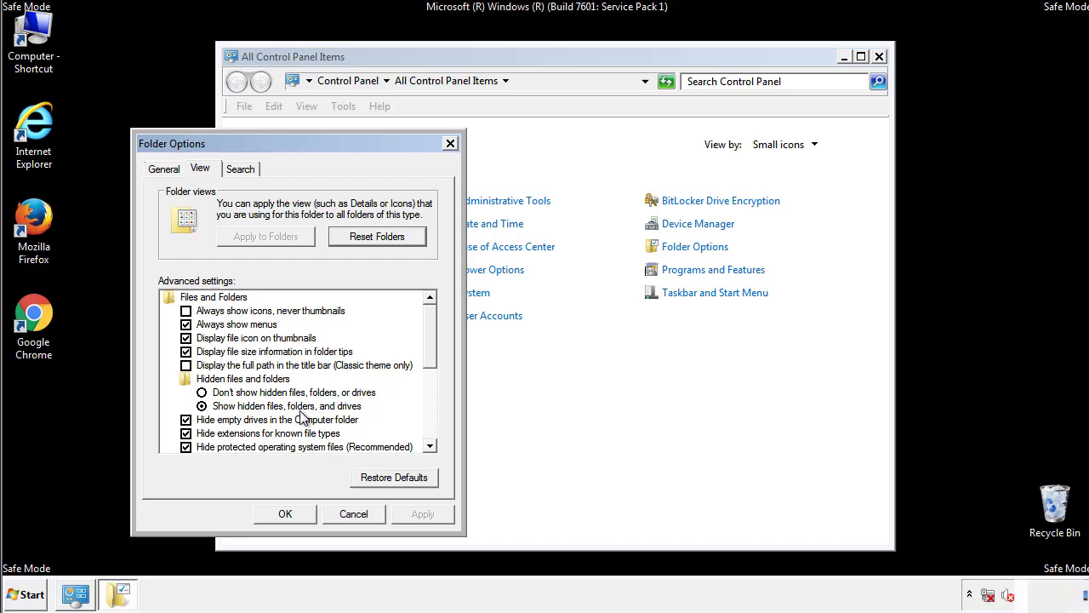
{"action": "left_click", "coordinate": [294, 511]}
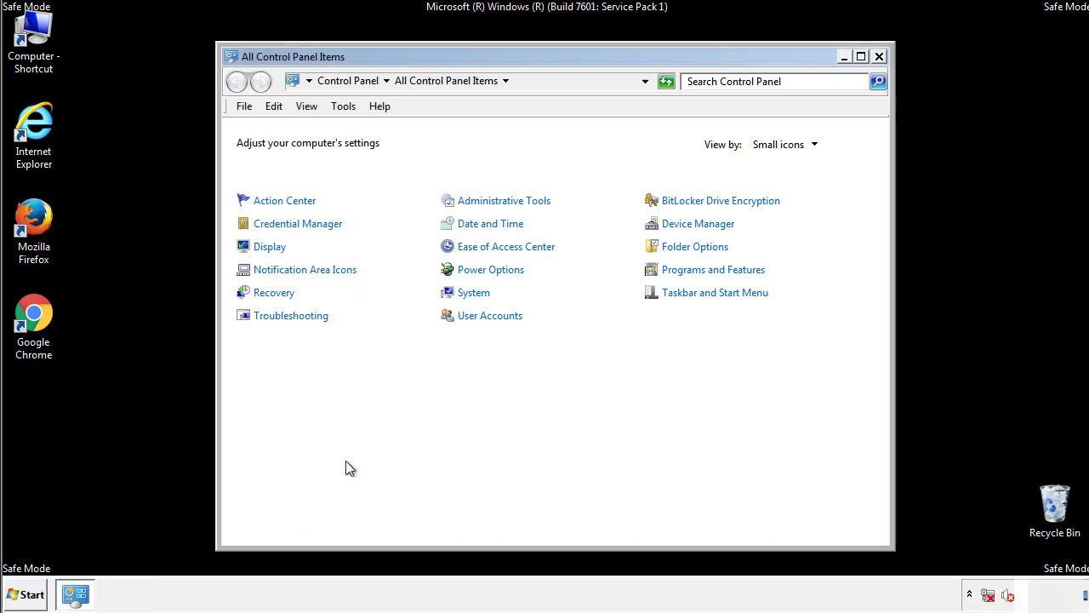
{"action": "left_click", "coordinate": [880, 57]}
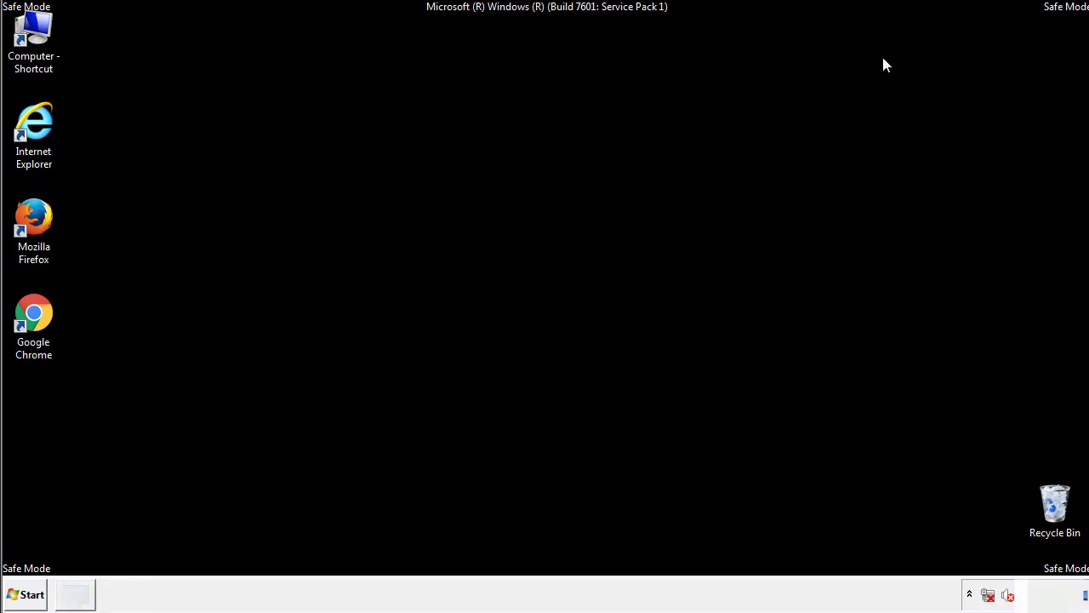
Step: Browse to C:\Windows\System32\drivers\etc and open the hosts file
{"action": "double_click", "coordinate": [34, 34]}
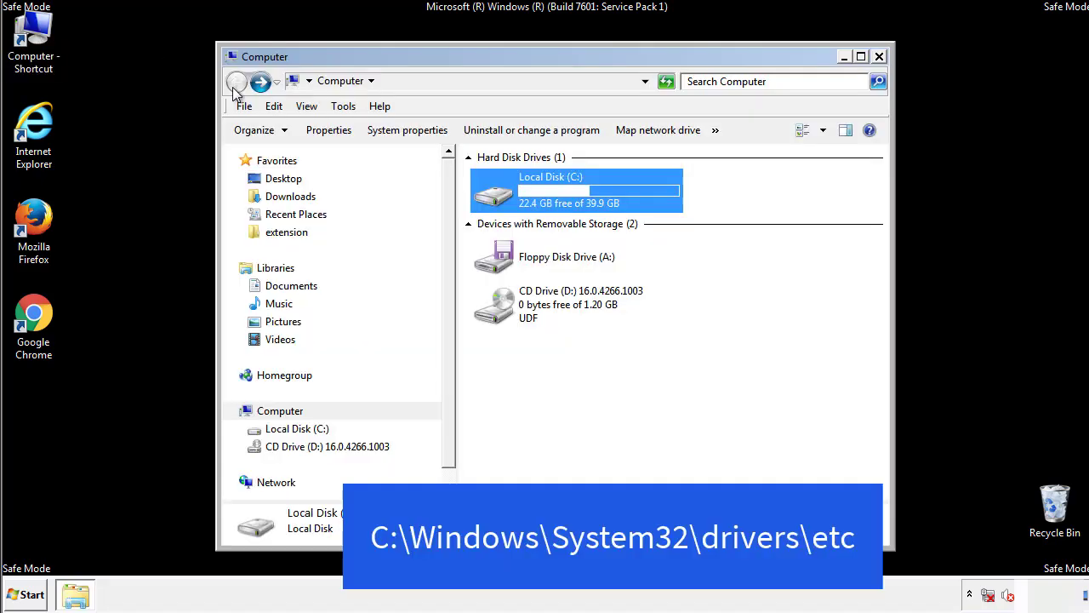
{"action": "double_click", "coordinate": [502, 198]}
{"action": "double_click", "coordinate": [498, 312]}
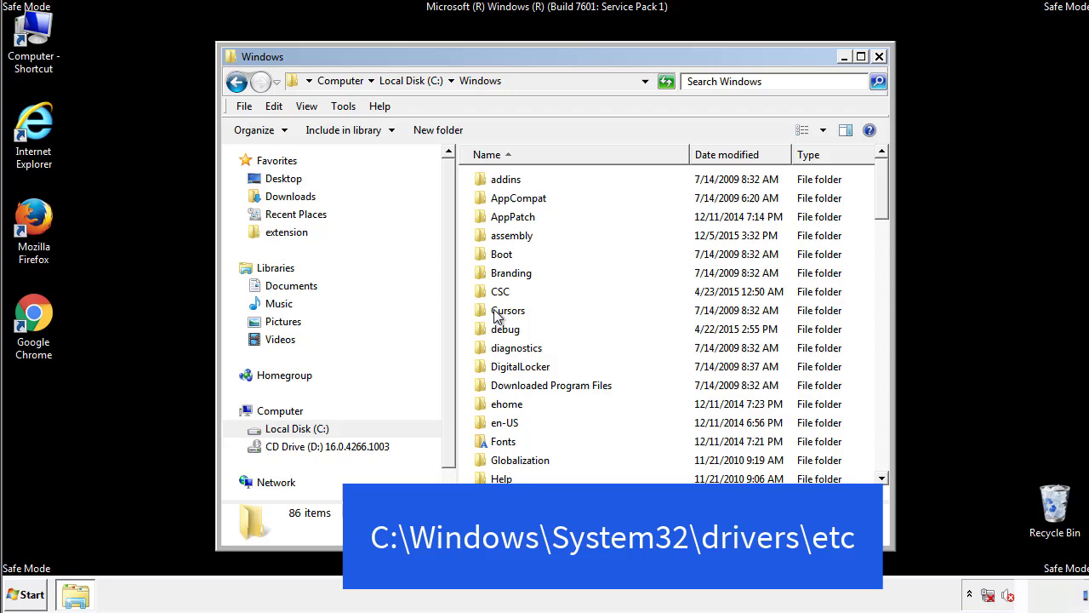
{"action": "scroll", "coordinate": [501, 385], "scroll_direction": "down", "scroll_amount": 2}
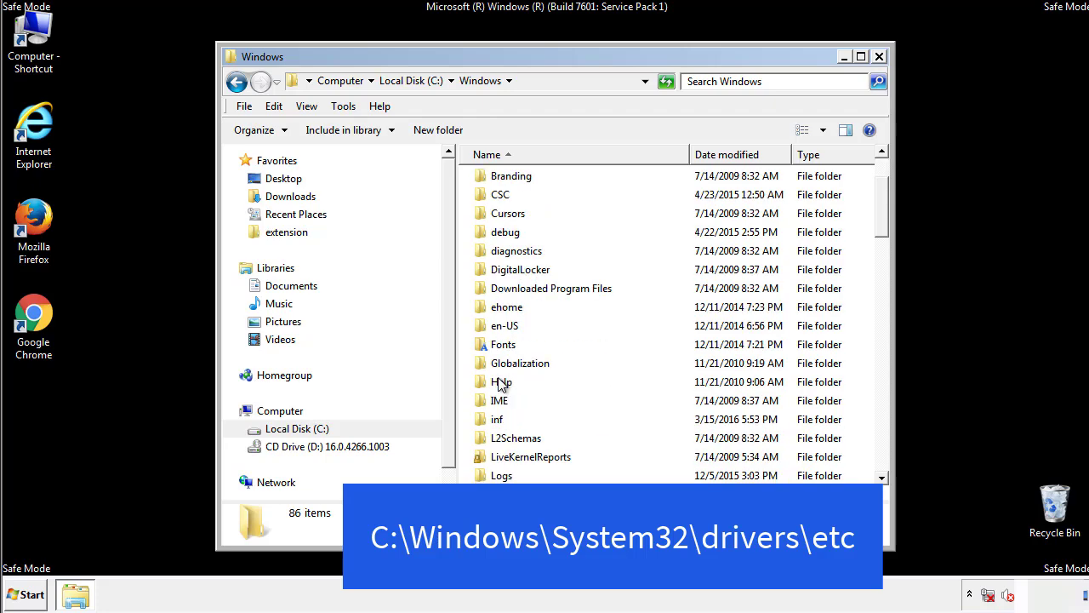
{"action": "scroll", "coordinate": [501, 385], "scroll_direction": "down", "scroll_amount": 2}
{"action": "scroll", "coordinate": [501, 384], "scroll_direction": "down", "scroll_amount": 2}
{"action": "scroll", "coordinate": [501, 385], "scroll_direction": "down", "scroll_amount": 3}
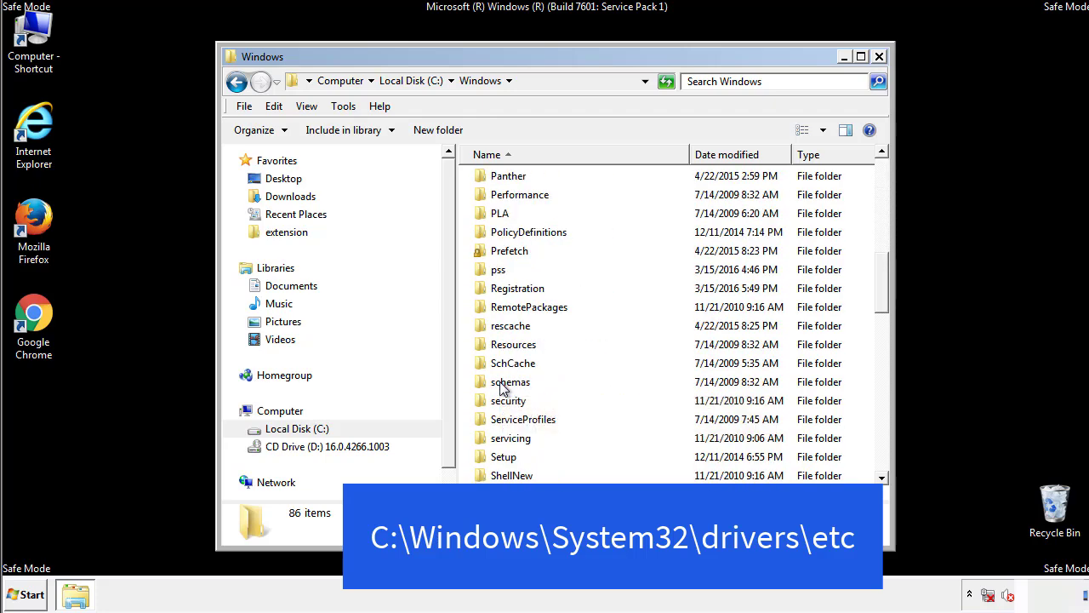
{"action": "scroll", "coordinate": [502, 385], "scroll_direction": "down", "scroll_amount": 2}
{"action": "double_click", "coordinate": [516, 441]}
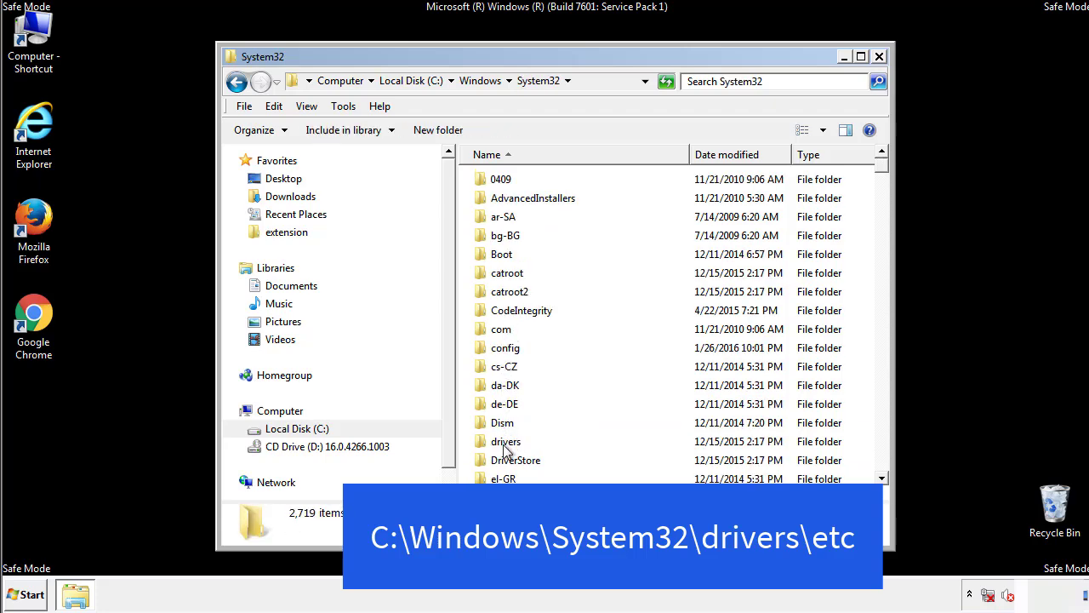
{"action": "double_click", "coordinate": [505, 442]}
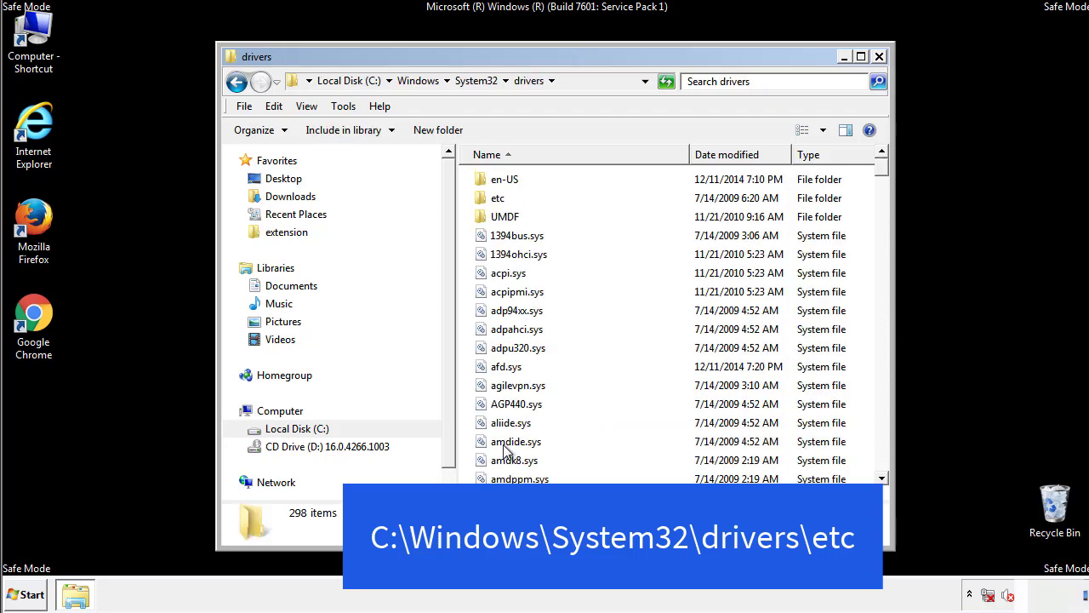
{"action": "left_click", "coordinate": [490, 200]}
{"action": "double_click", "coordinate": [489, 201]}
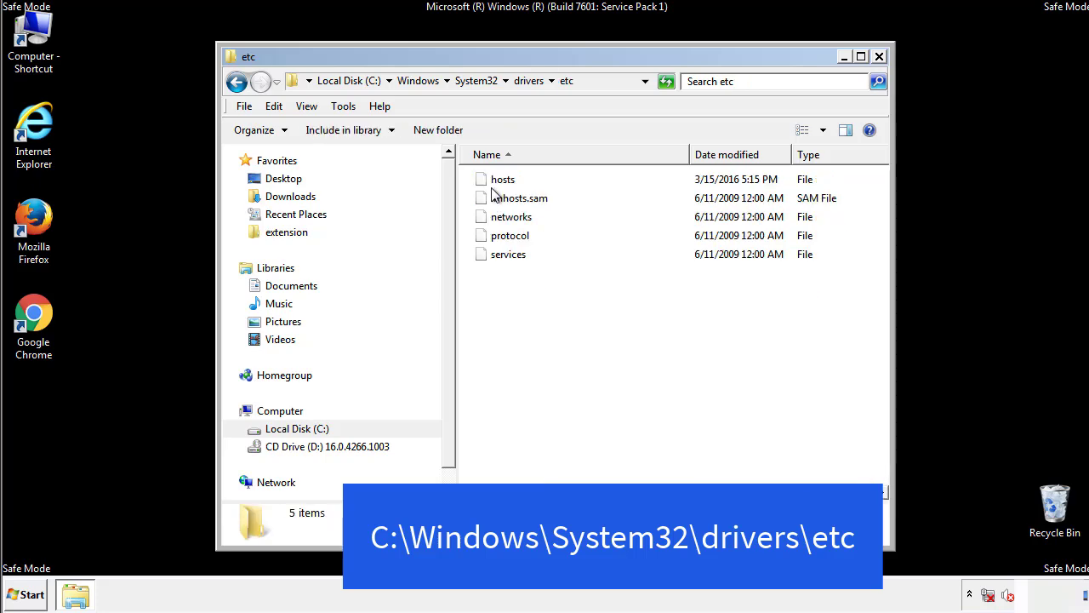
{"action": "double_click", "coordinate": [496, 181]}
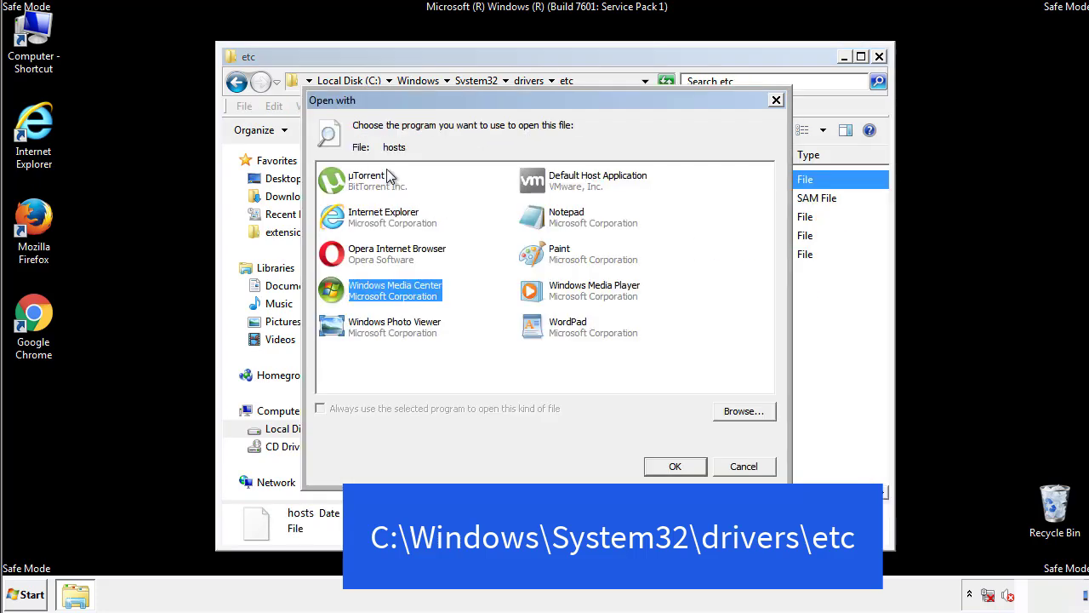
Step: Open the hosts file in Notepad and move its window fully into view
{"action": "left_click", "coordinate": [550, 222]}
{"action": "left_click", "coordinate": [674, 467]}
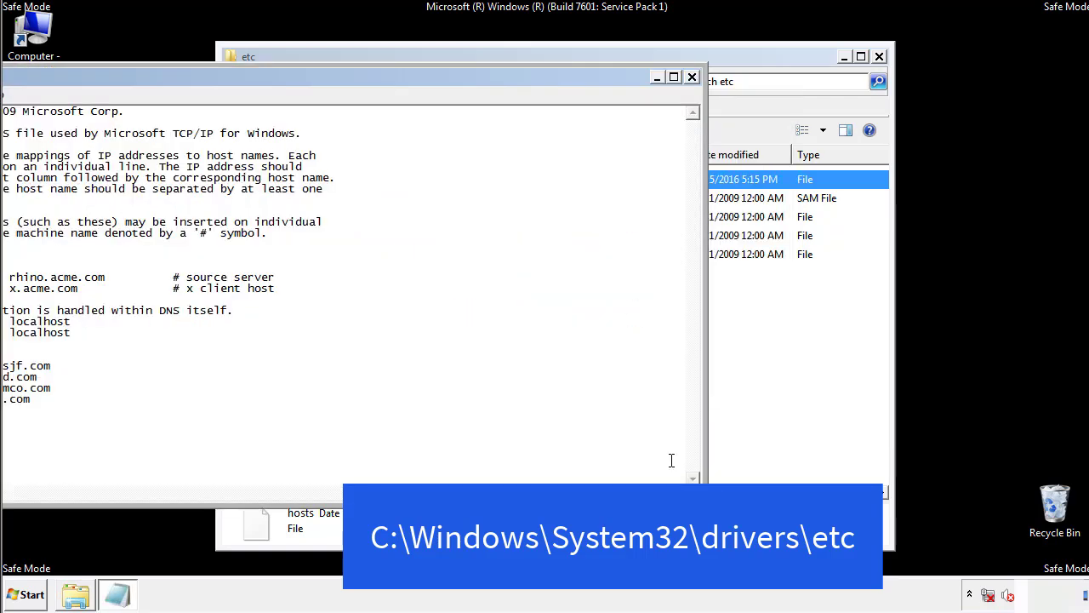
{"action": "left_click_drag", "start_coordinate": [445, 76], "coordinate": [693, 92]}
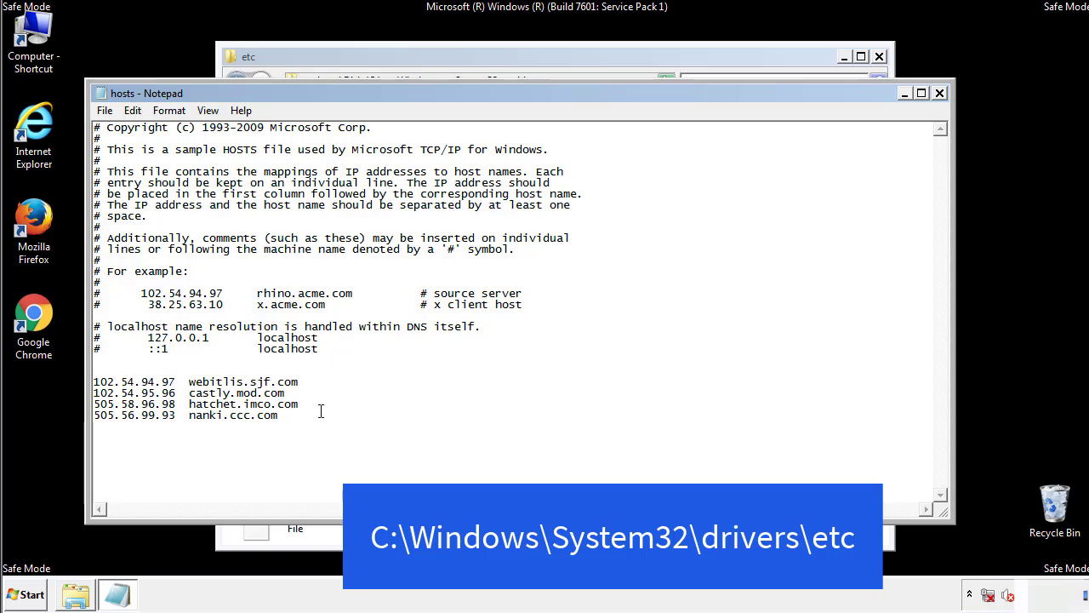
Step: Delete the four IP-to-host lines at the end, save hosts, and close the etc folder
{"action": "mouse_move", "coordinate": [305, 417]}
{"action": "left_mouse_down"}
{"action": "mouse_move", "coordinate": [189, 404]}
{"action": "mouse_move", "coordinate": [116, 380]}
{"action": "left_mouse_up"}
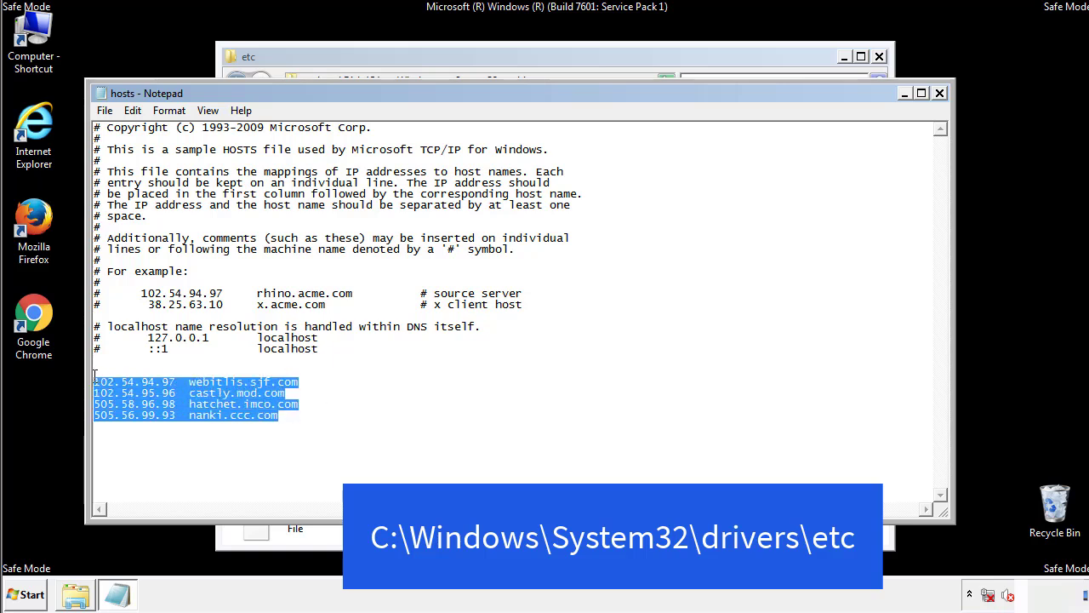
{"action": "key", "text": "Delete"}
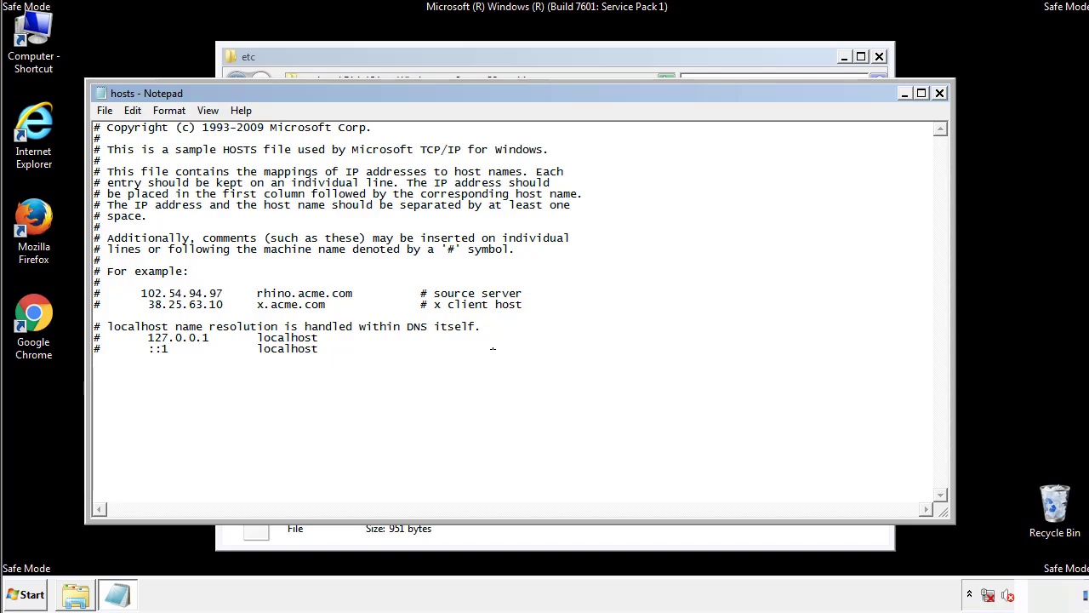
{"action": "left_click", "coordinate": [941, 93]}
{"action": "left_click", "coordinate": [479, 310]}
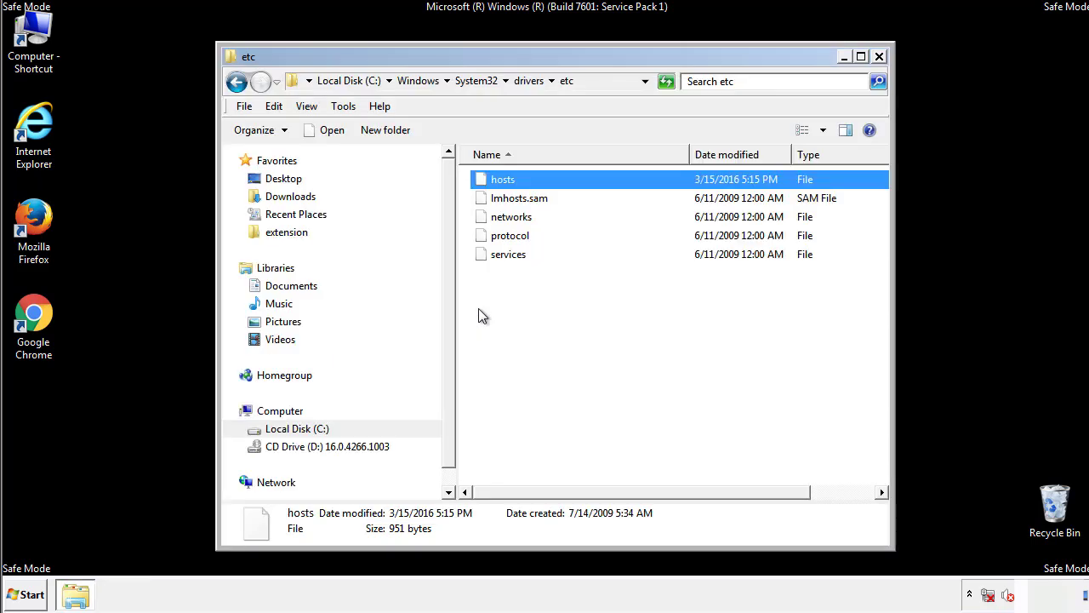
{"action": "left_click", "coordinate": [478, 310]}
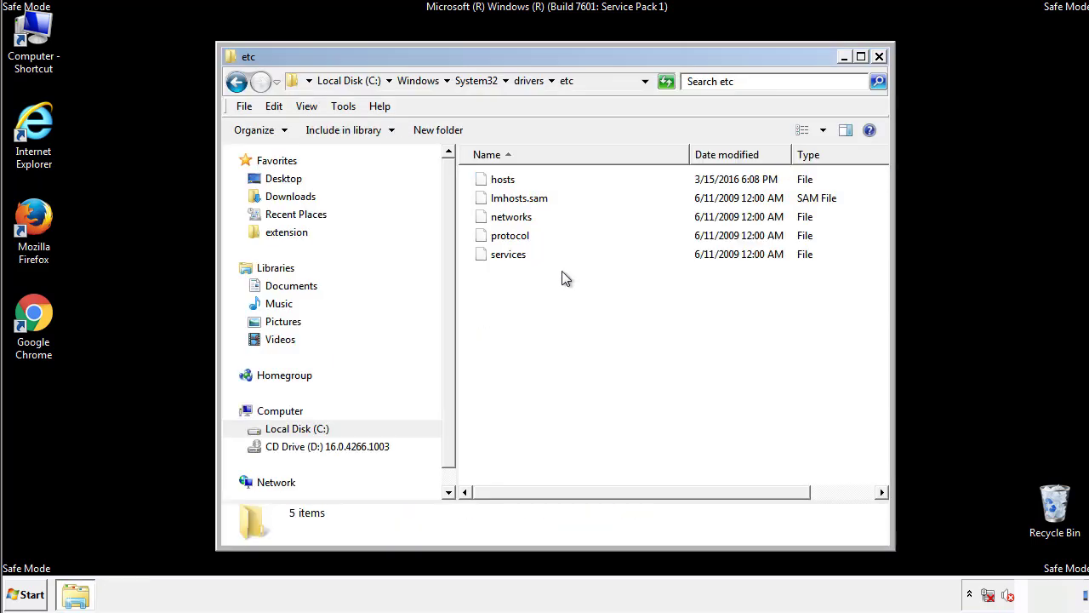
{"action": "left_click", "coordinate": [879, 57]}
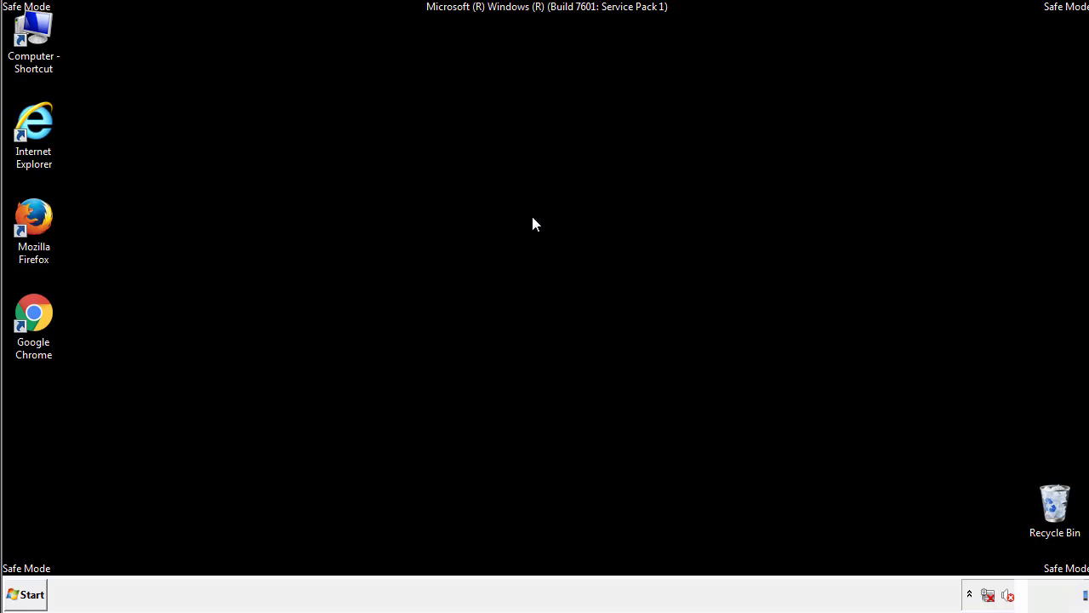
Step: Open the Startup folder from All Programs in a file window
{"action": "left_click", "coordinate": [32, 599]}
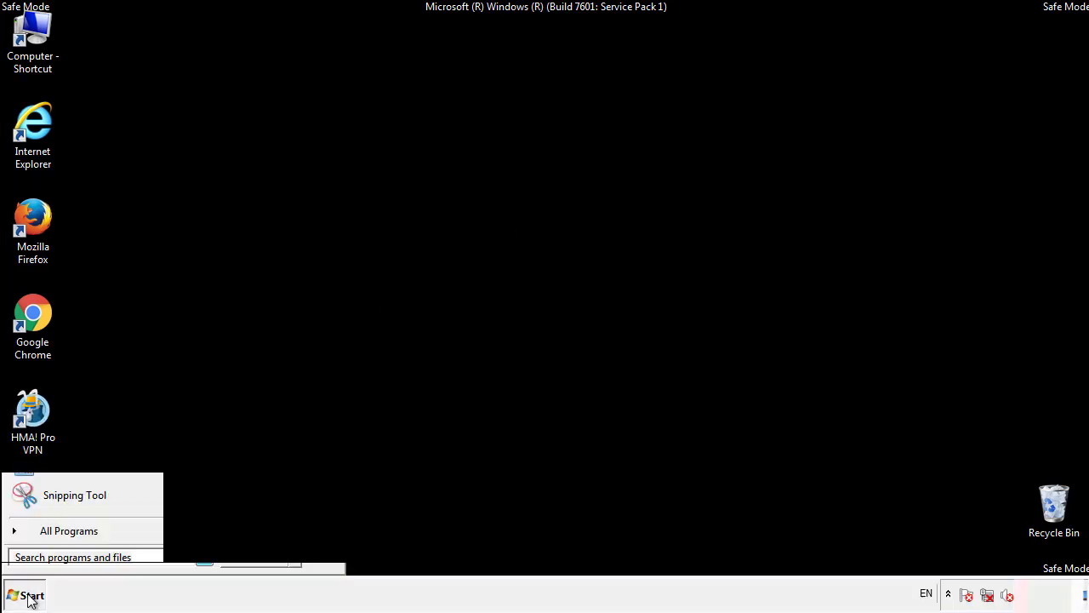
{"action": "left_click", "coordinate": [49, 532]}
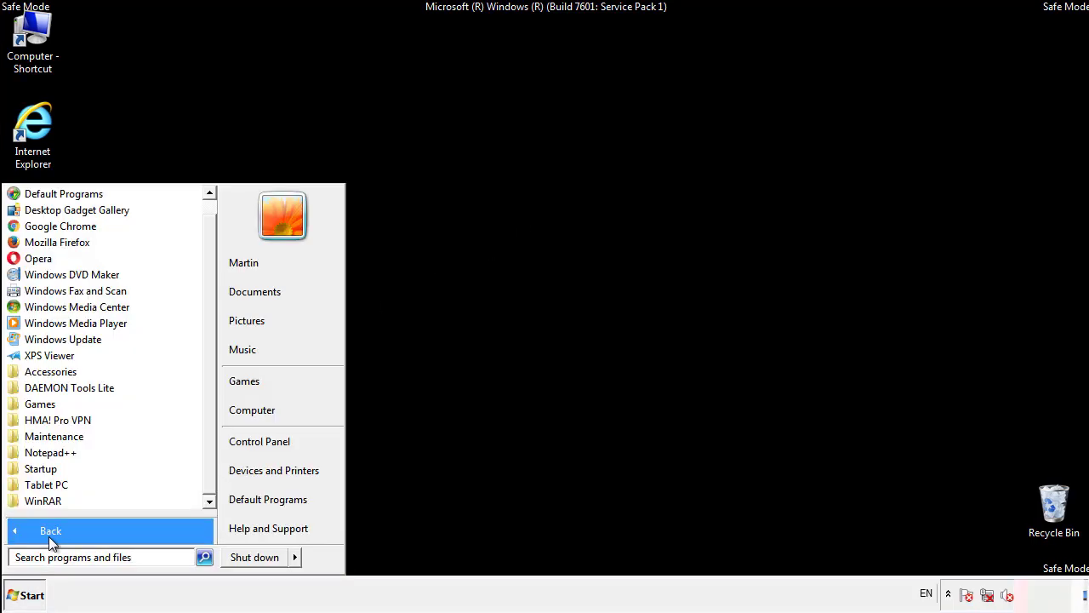
{"action": "right_click", "coordinate": [51, 463]}
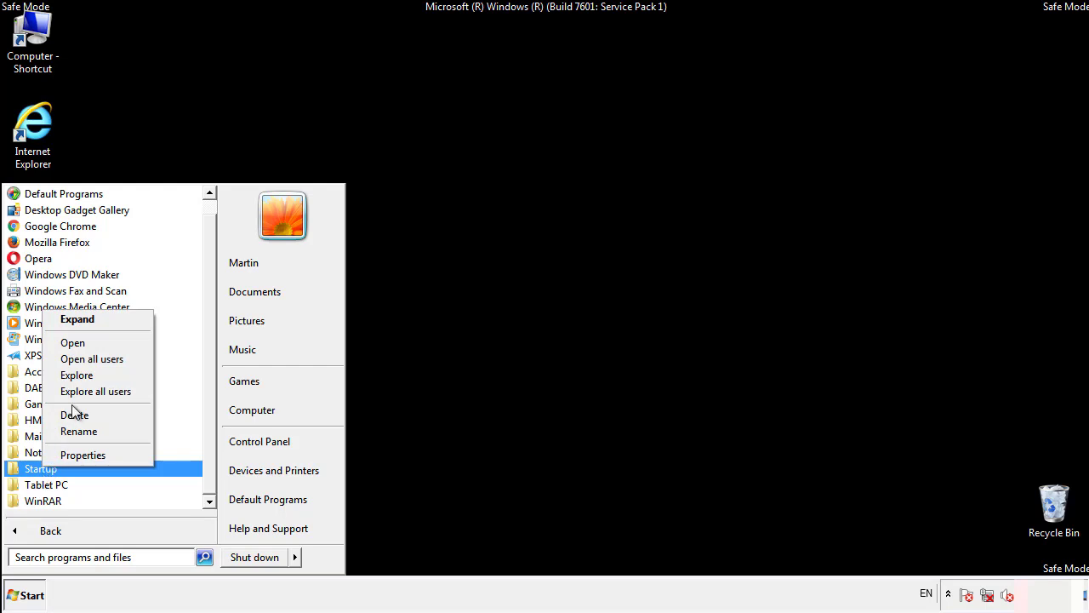
{"action": "left_click", "coordinate": [82, 342]}
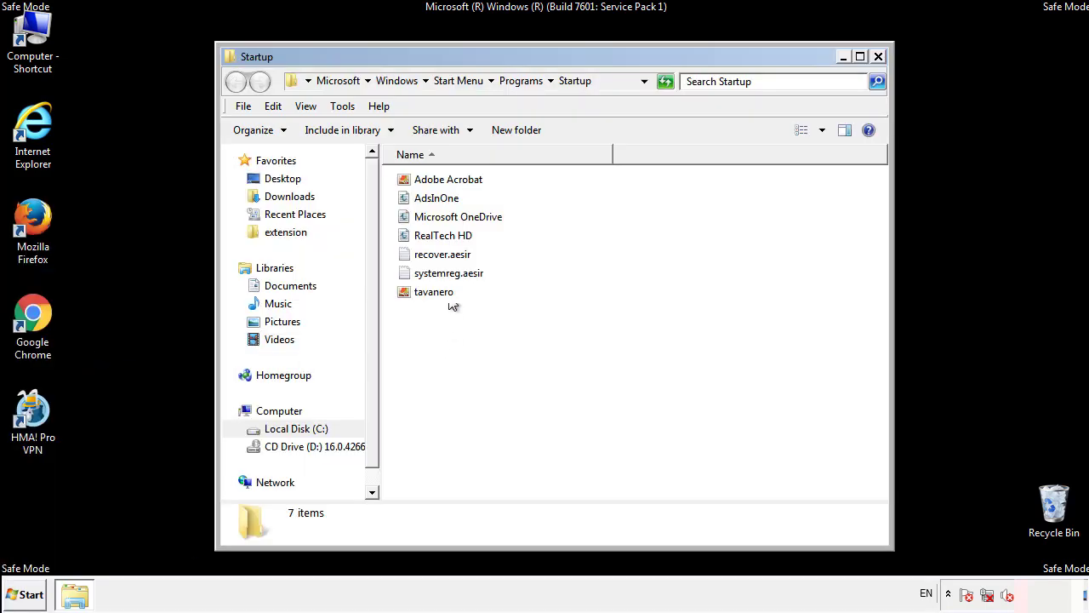
Step: Delete AdsInOne, recover.aesir, systemreg.aesir and tavanero to the Recycle Bin and close the folder
{"action": "left_click", "coordinate": [440, 199]}
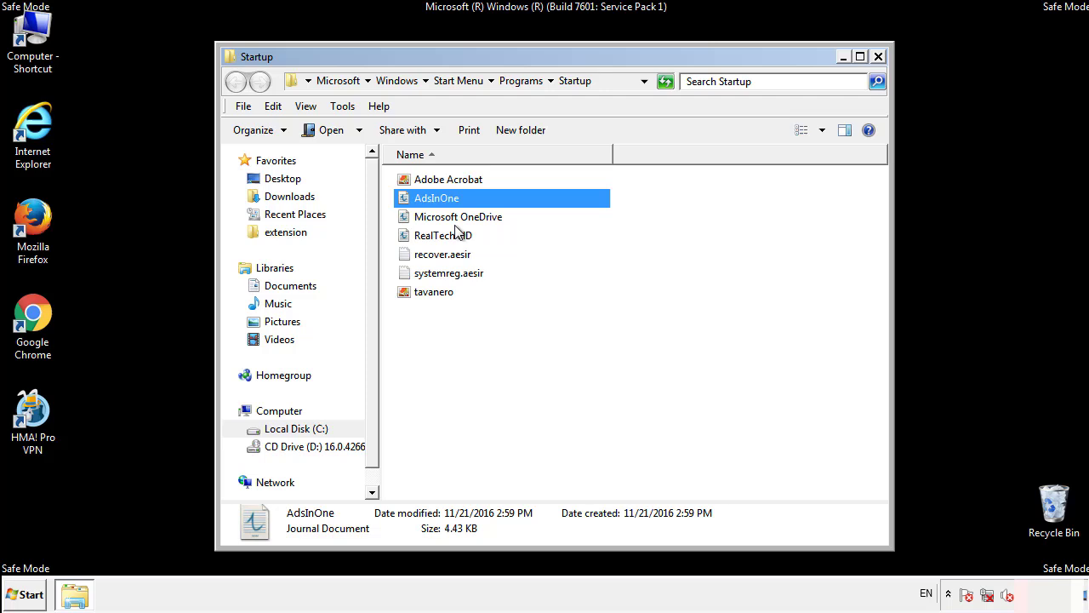
{"action": "left_click", "coordinate": [442, 255], "text": "ctrl"}
{"action": "left_click", "coordinate": [449, 272], "text": "ctrl"}
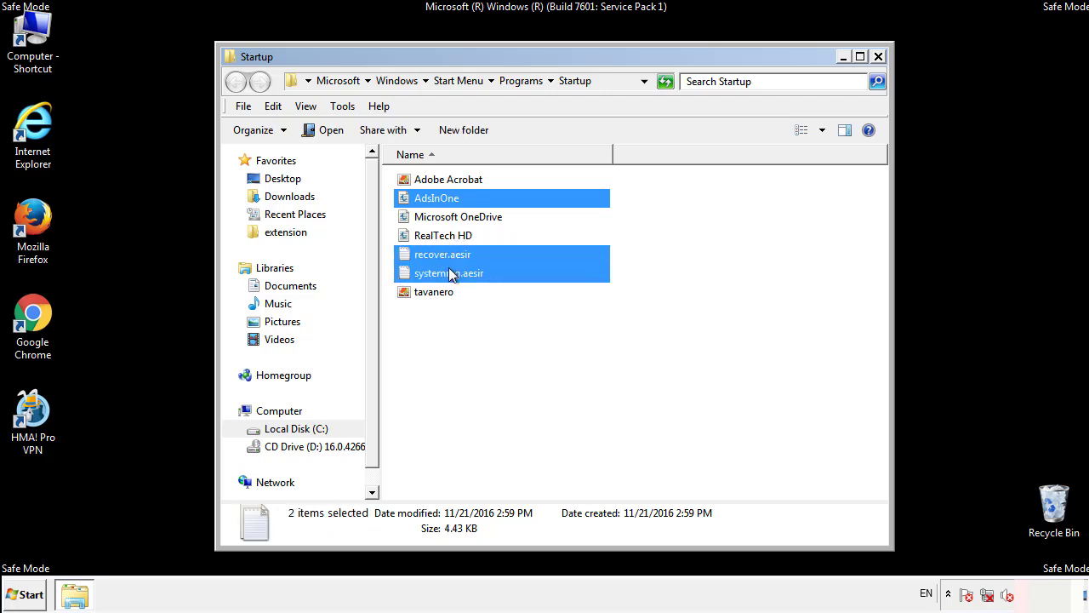
{"action": "left_click", "coordinate": [435, 292], "text": "ctrl"}
{"action": "right_click", "coordinate": [431, 293]}
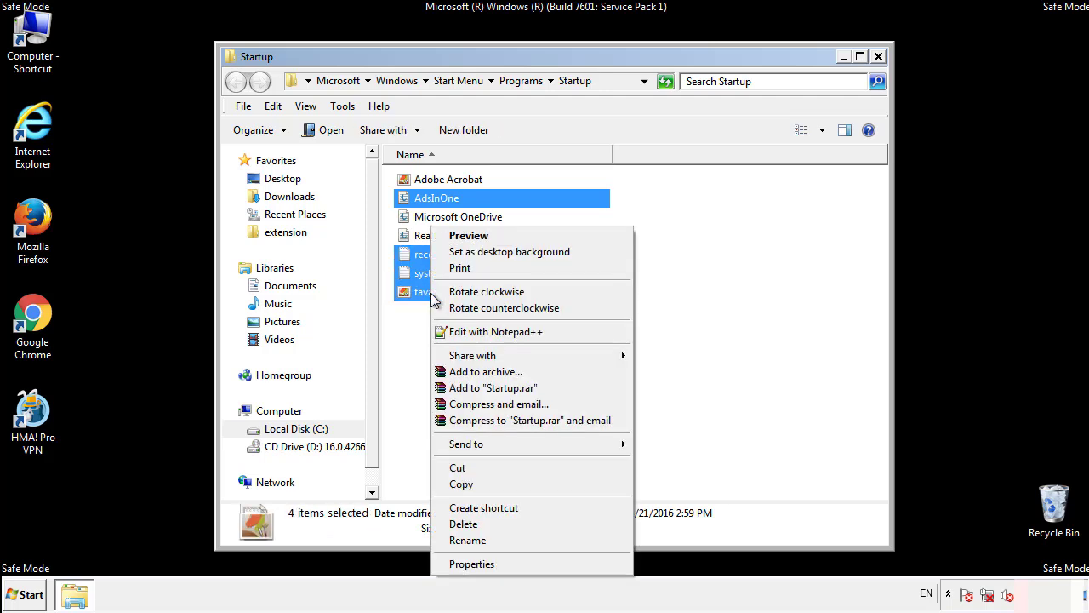
{"action": "left_click", "coordinate": [460, 524]}
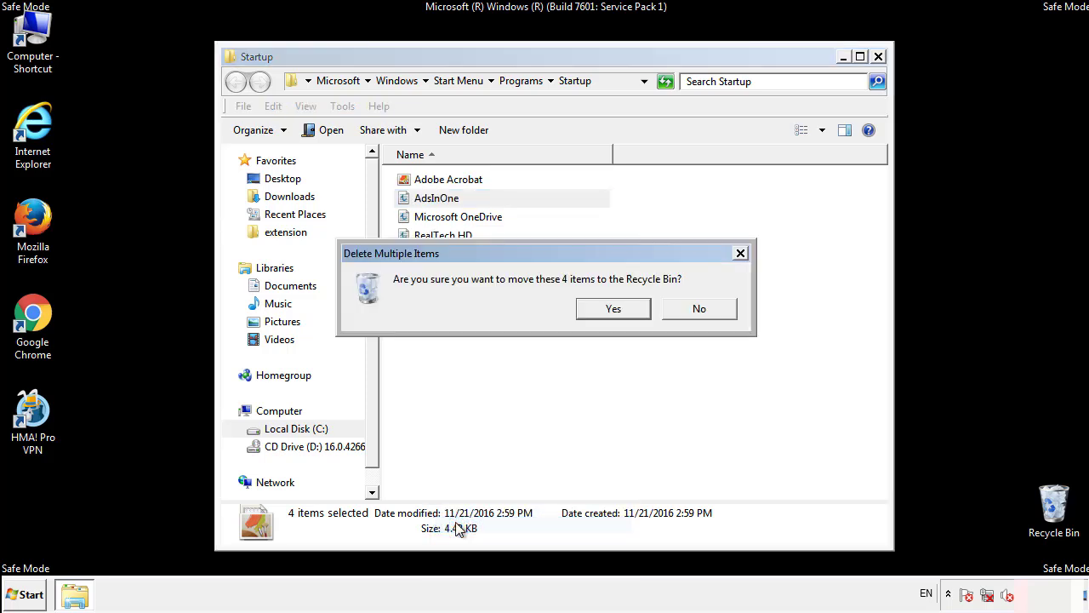
{"action": "left_click", "coordinate": [607, 310]}
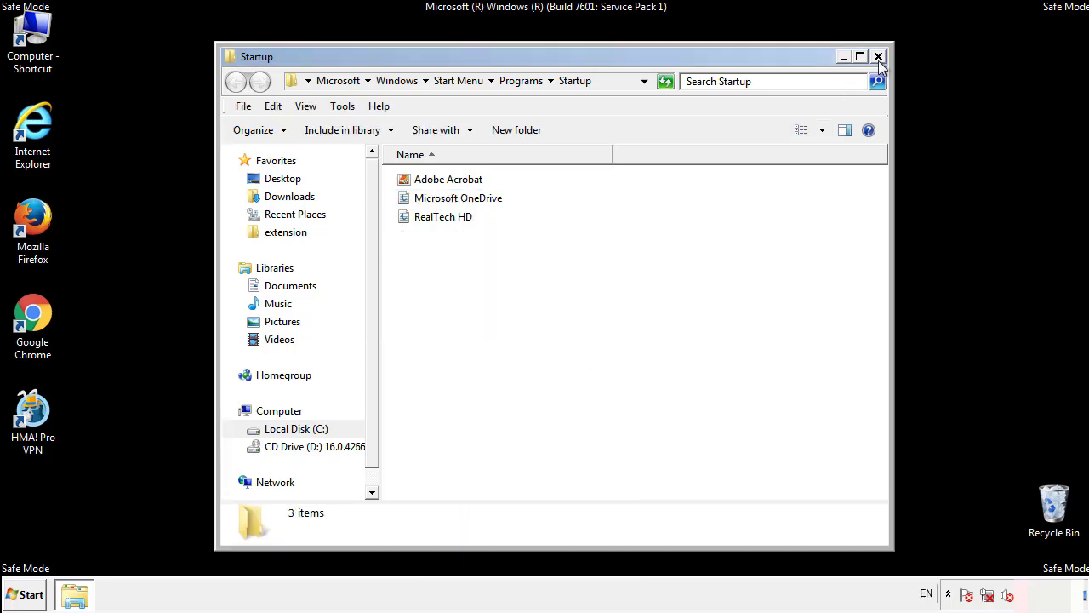
{"action": "left_click", "coordinate": [881, 63]}
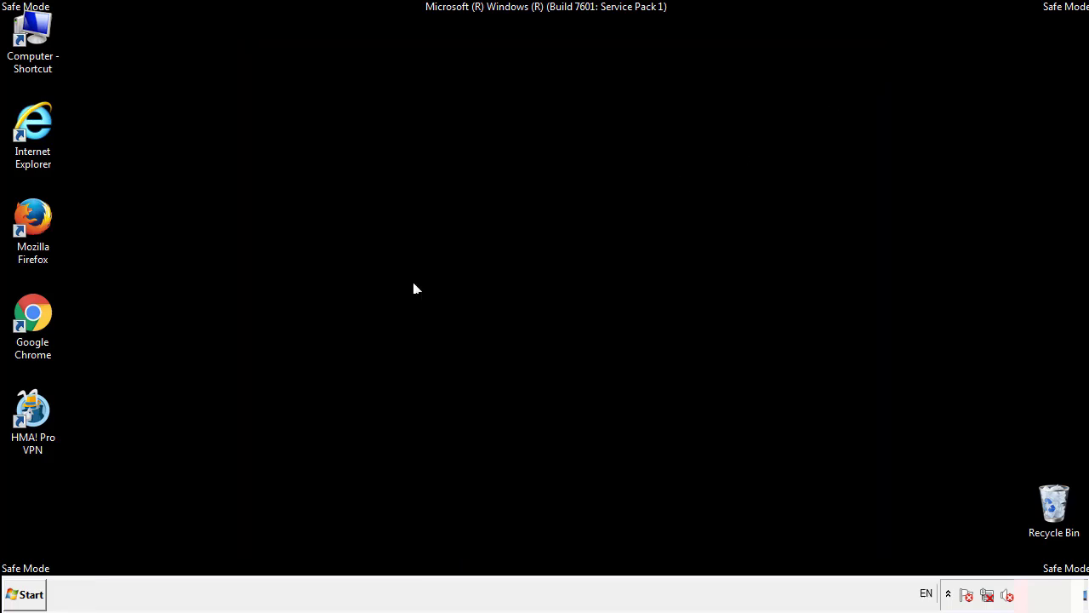
Step: Launch Registry Editor by searching for regedit
{"action": "left_click", "coordinate": [25, 602]}
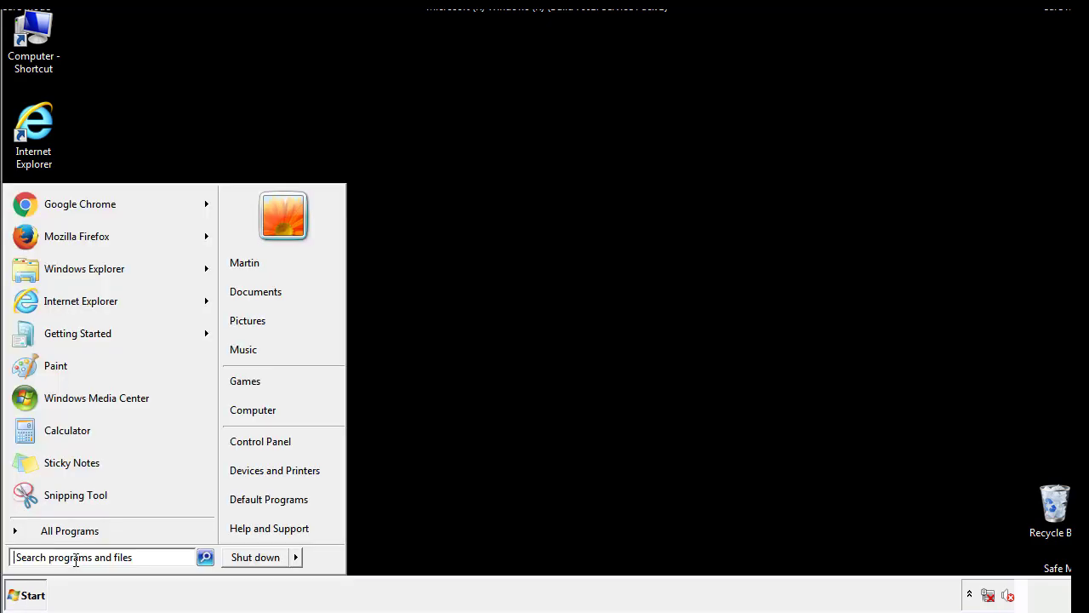
{"action": "type", "text": "reged"}
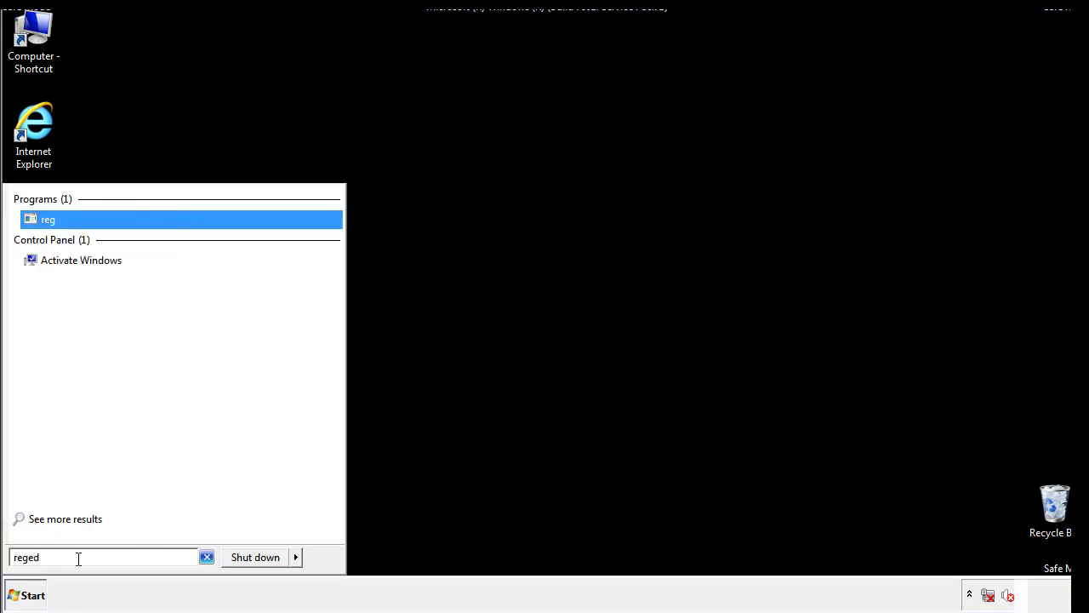
{"action": "type", "text": "it"}
{"action": "key", "text": "Return"}
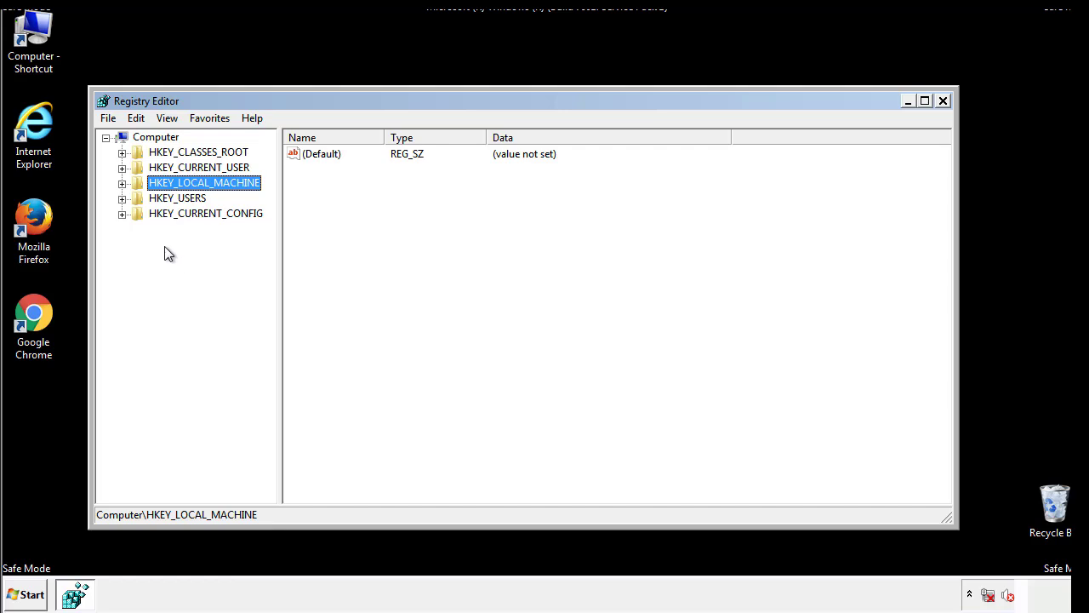
Step: Navigate to HKEY_LOCAL_MACHINE\SOFTWARE\Microsoft\Windows\CurrentVersion\Run to list its startup values
{"action": "left_click", "coordinate": [122, 183]}
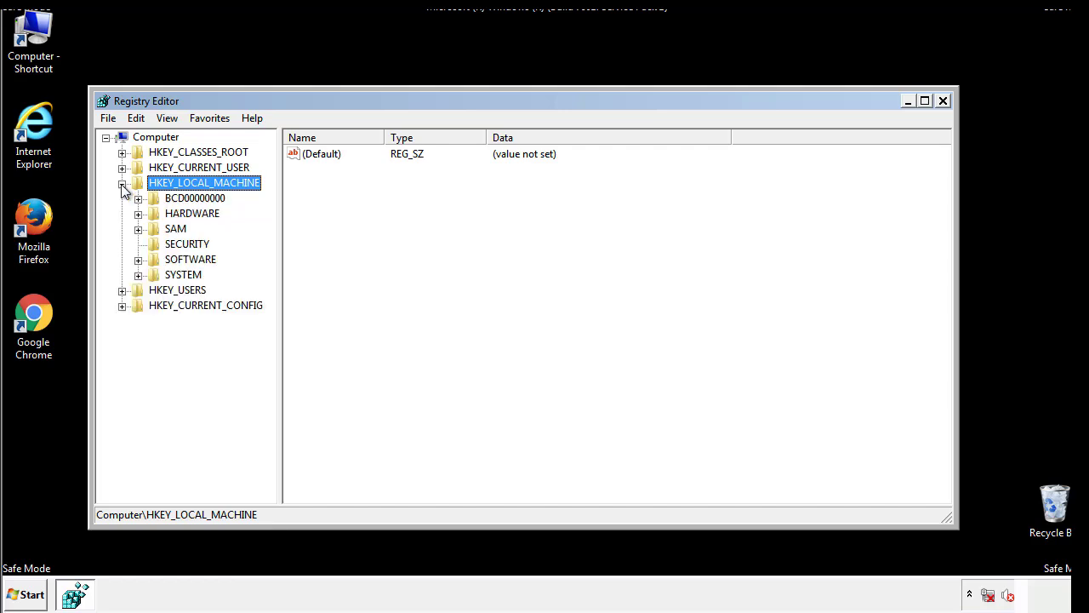
{"action": "left_click", "coordinate": [137, 260]}
{"action": "left_click_drag", "start_coordinate": [268, 251], "coordinate": [270, 282]}
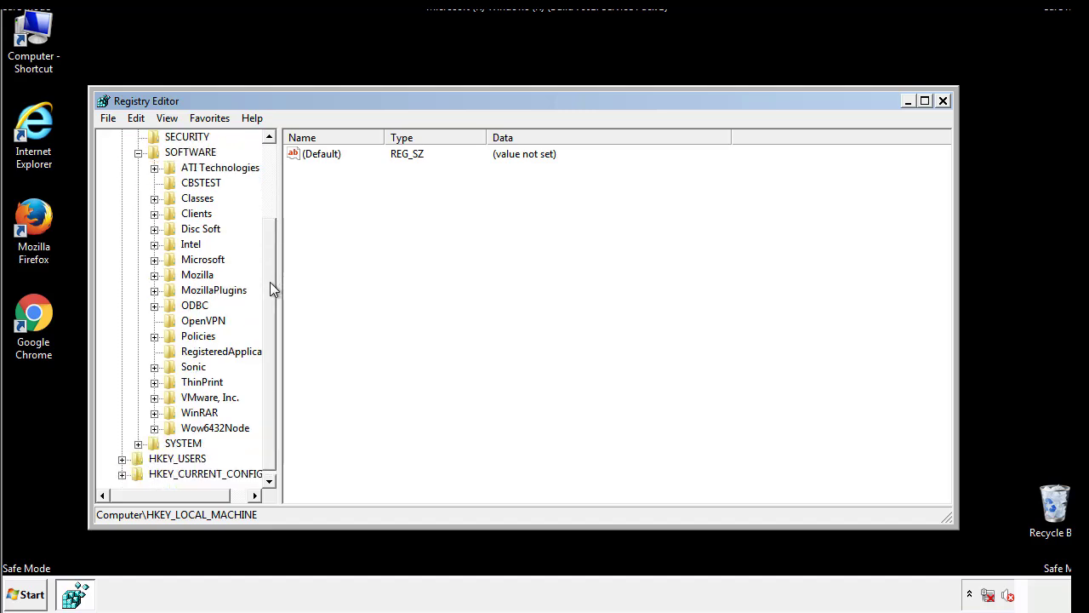
{"action": "left_click", "coordinate": [154, 259]}
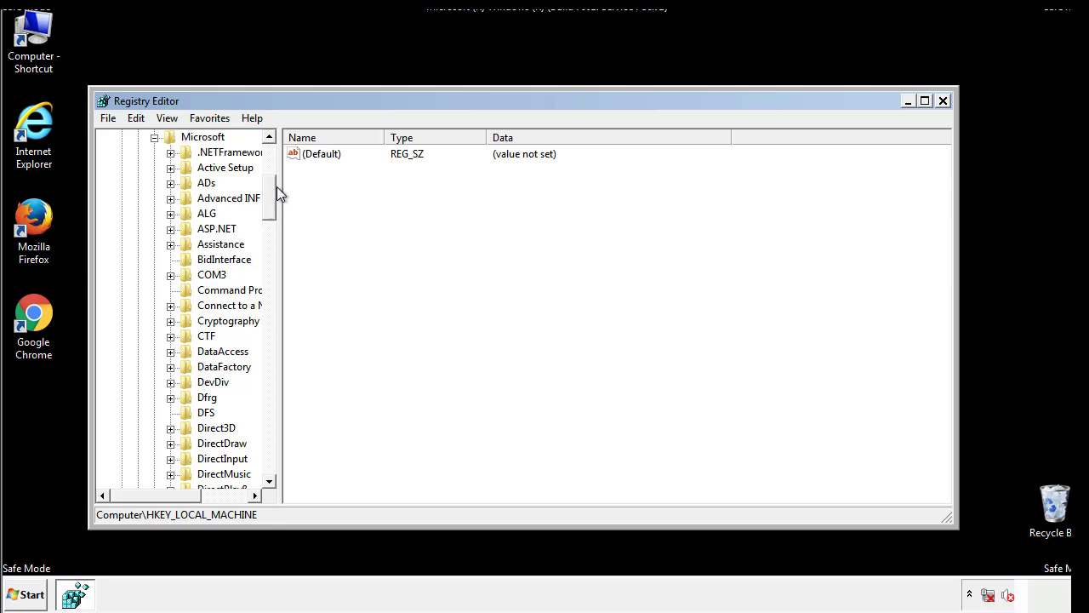
{"action": "left_click_drag", "start_coordinate": [268, 213], "coordinate": [268, 437]}
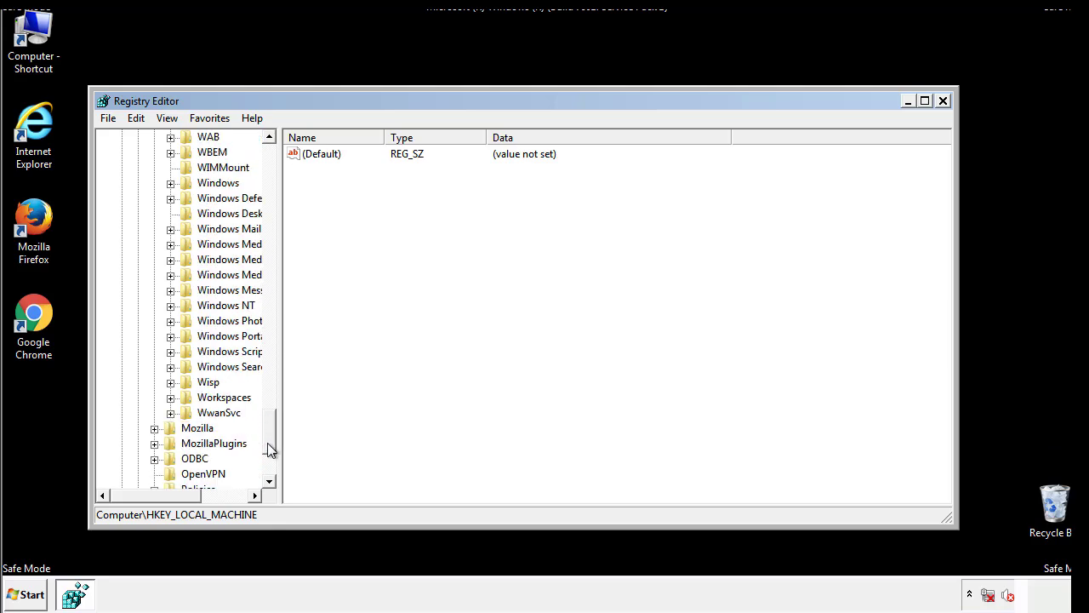
{"action": "left_click", "coordinate": [170, 260]}
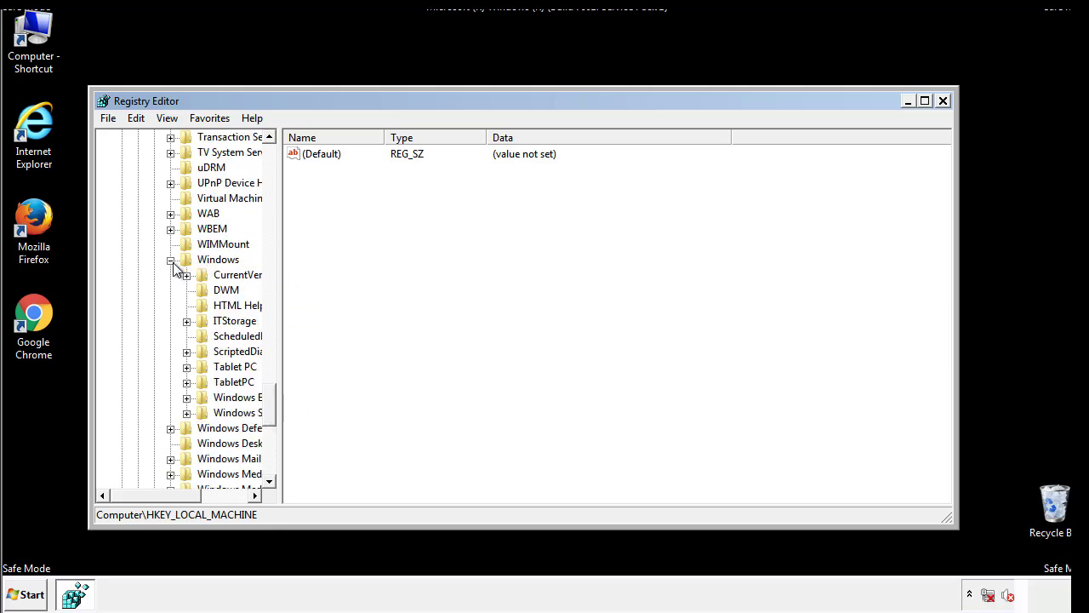
{"action": "left_click_drag", "start_coordinate": [151, 495], "coordinate": [174, 496]}
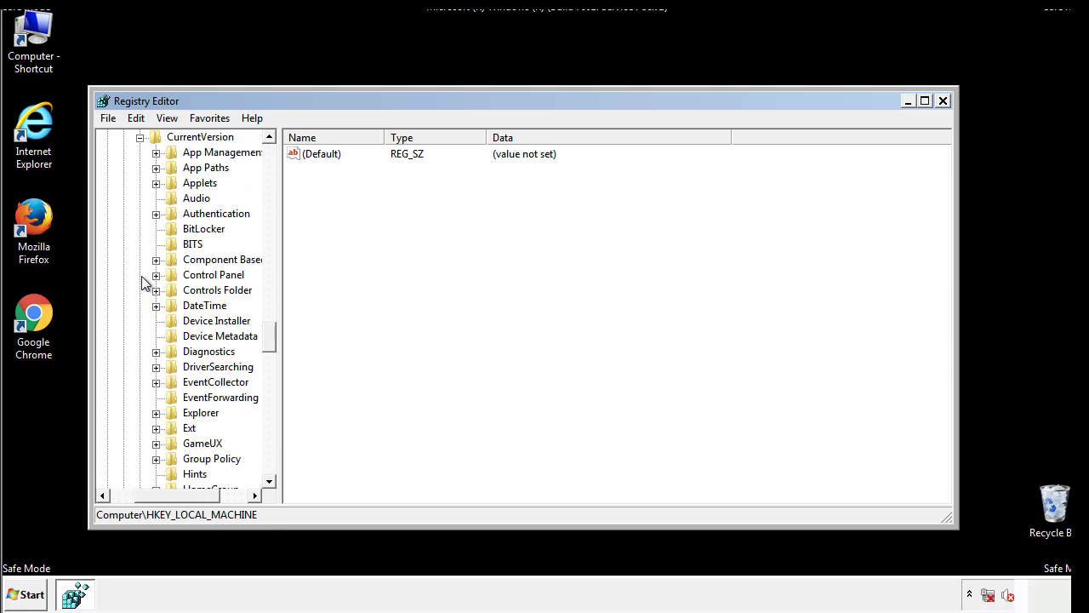
{"action": "left_click", "coordinate": [140, 275]}
{"action": "left_click_drag", "start_coordinate": [275, 341], "coordinate": [269, 395]}
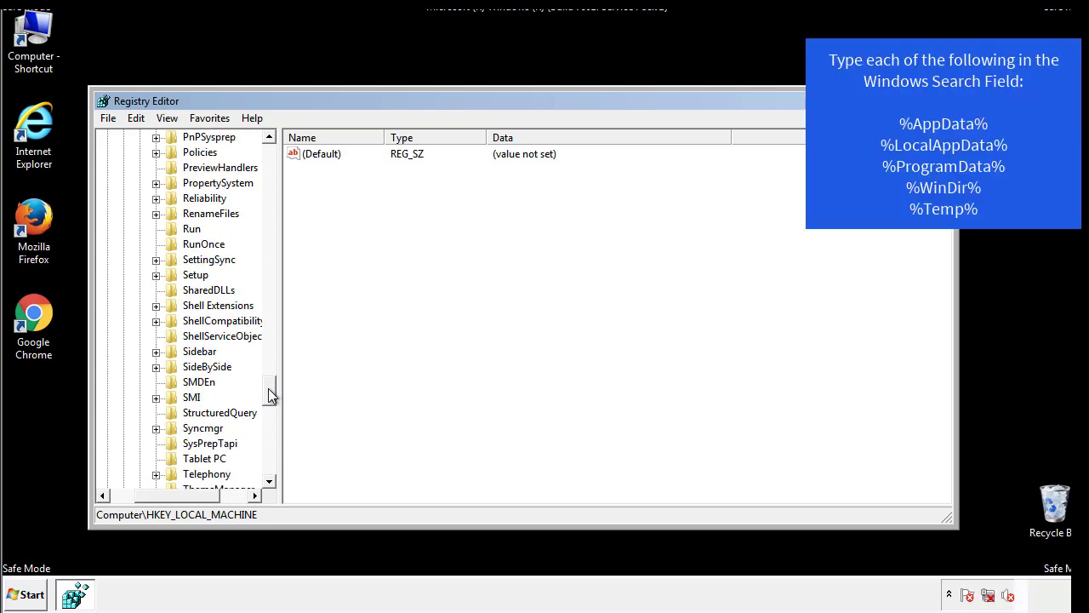
{"action": "left_click", "coordinate": [178, 230]}
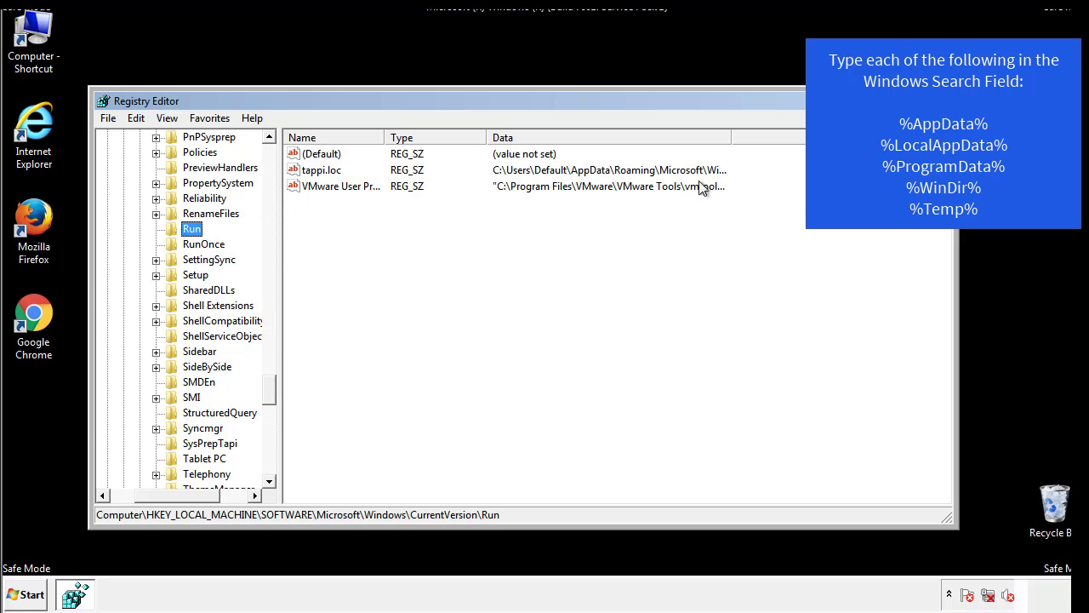
Step: Permanently delete the tappi.loc value and scroll the key tree back to the top
{"action": "left_click", "coordinate": [322, 173]}
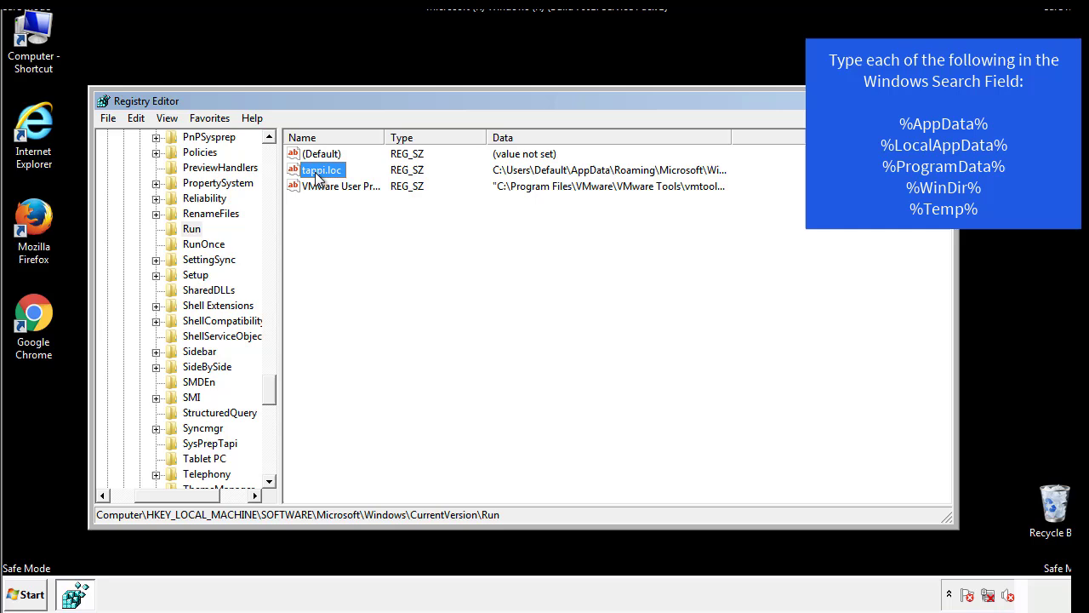
{"action": "right_click", "coordinate": [315, 171]}
{"action": "left_click", "coordinate": [340, 221]}
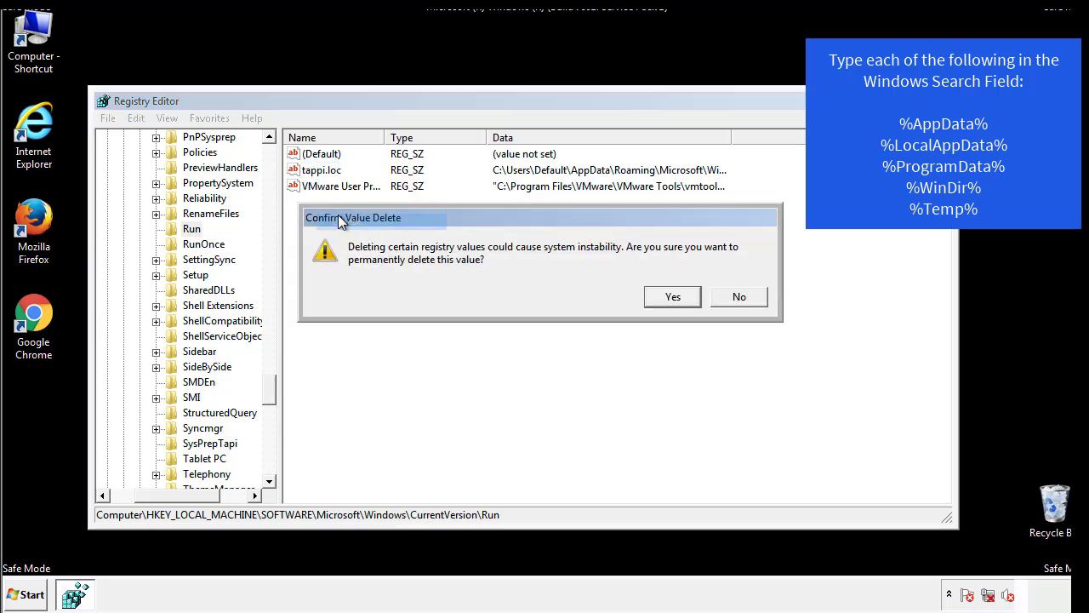
{"action": "left_click", "coordinate": [663, 302]}
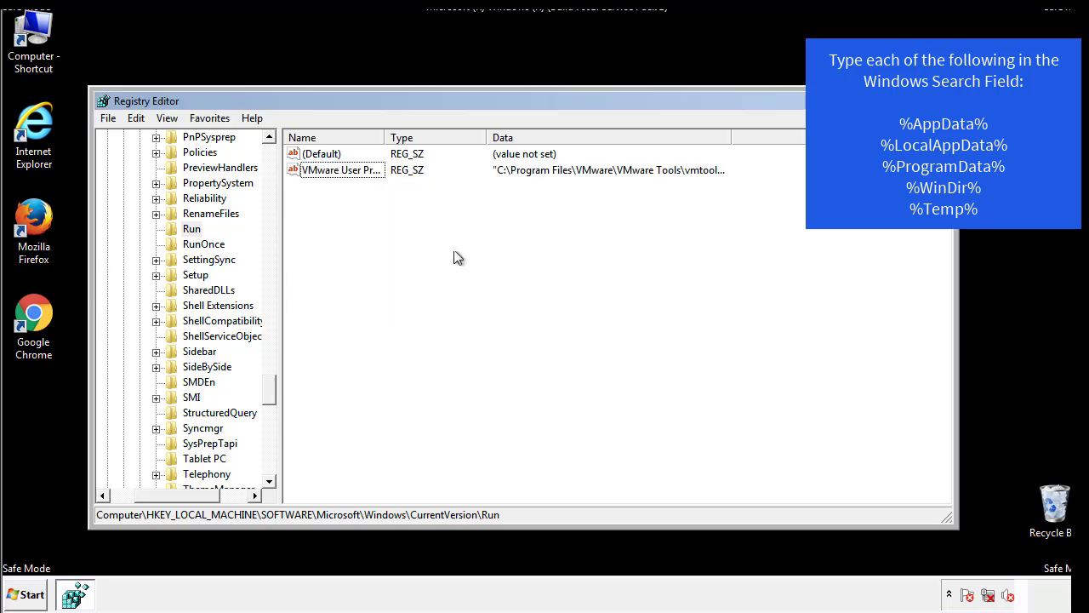
{"action": "left_click_drag", "start_coordinate": [270, 384], "coordinate": [269, 466]}
{"action": "left_click_drag", "start_coordinate": [204, 494], "coordinate": [131, 503]}
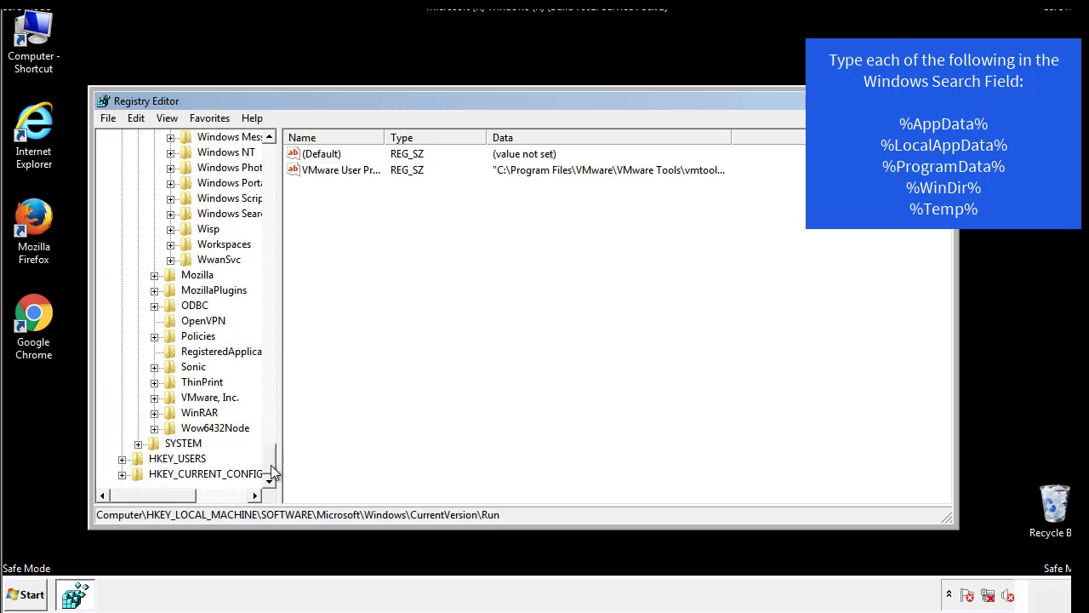
{"action": "left_click_drag", "start_coordinate": [270, 466], "coordinate": [277, 161]}
Step: Navigate to HKEY_CURRENT_USER\Software\Microsoft\Windows\CurrentVersion\Run
{"action": "left_click", "coordinate": [122, 183]}
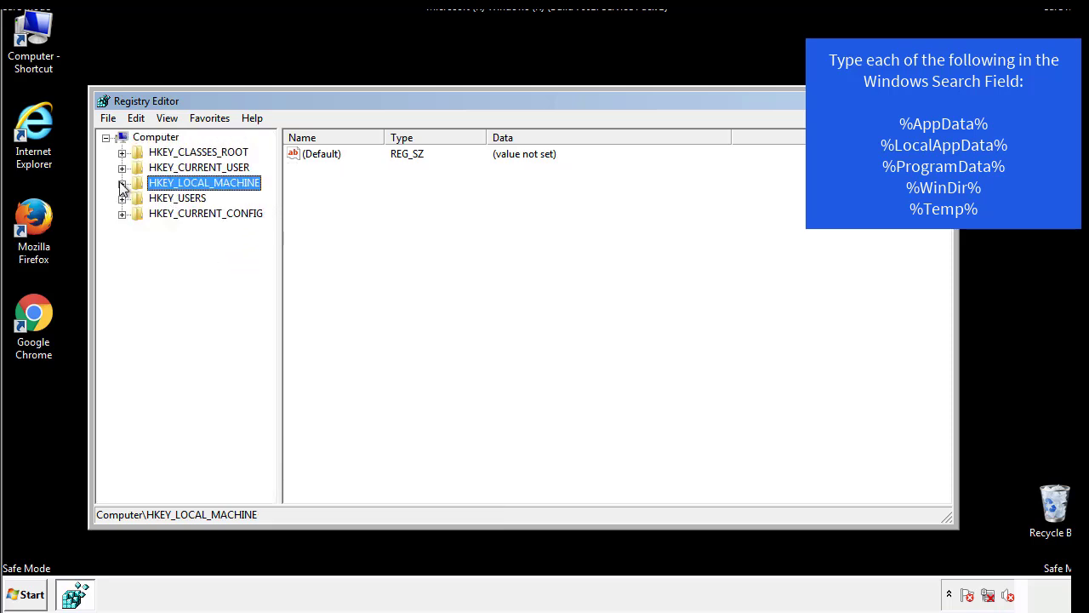
{"action": "left_click", "coordinate": [121, 168]}
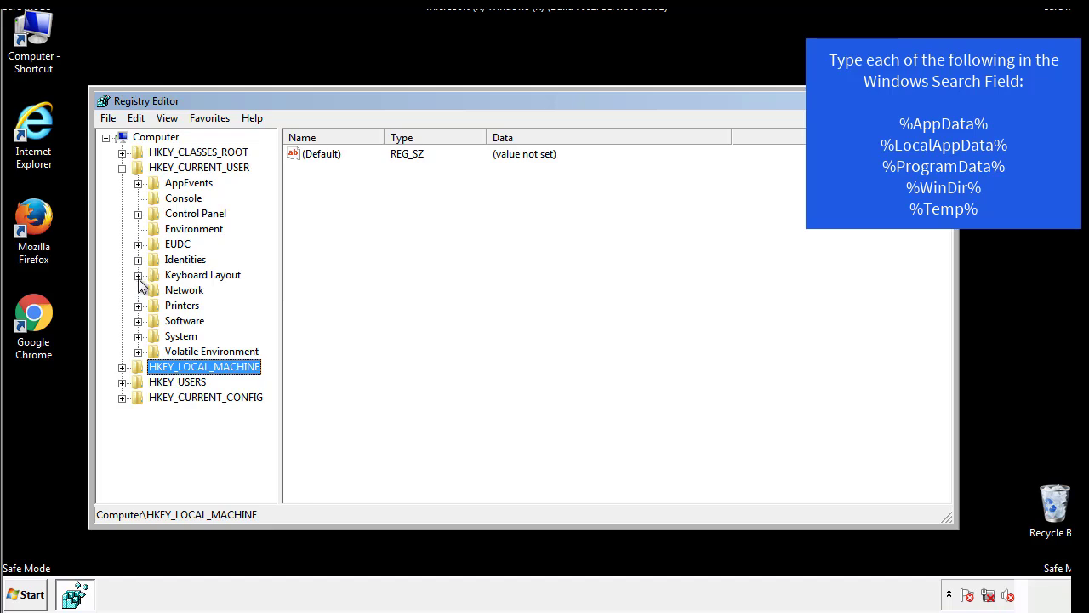
{"action": "left_click", "coordinate": [139, 322]}
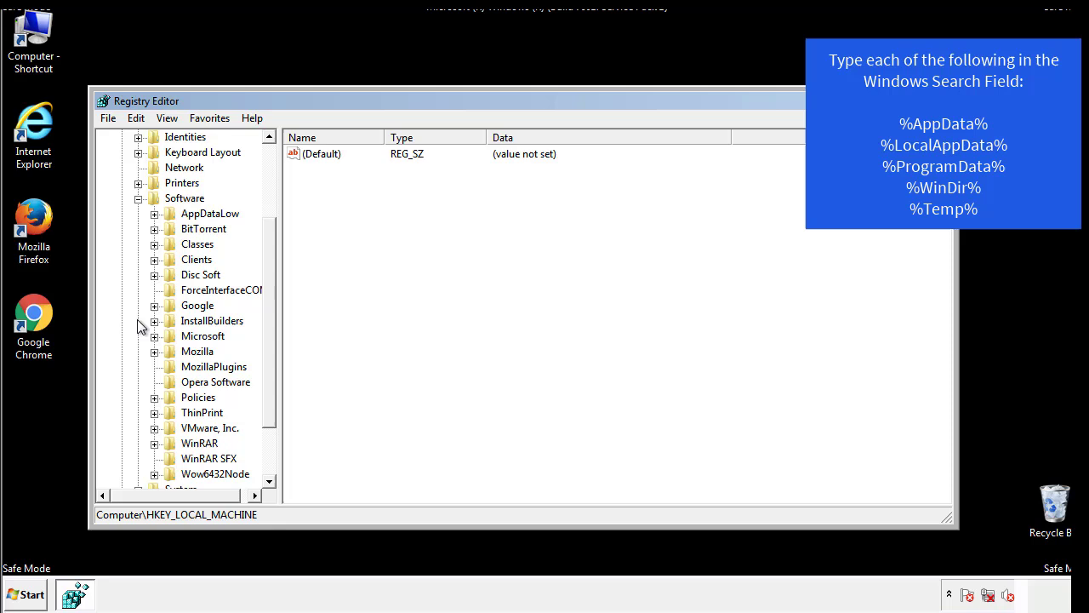
{"action": "left_click_drag", "start_coordinate": [267, 309], "coordinate": [267, 330]}
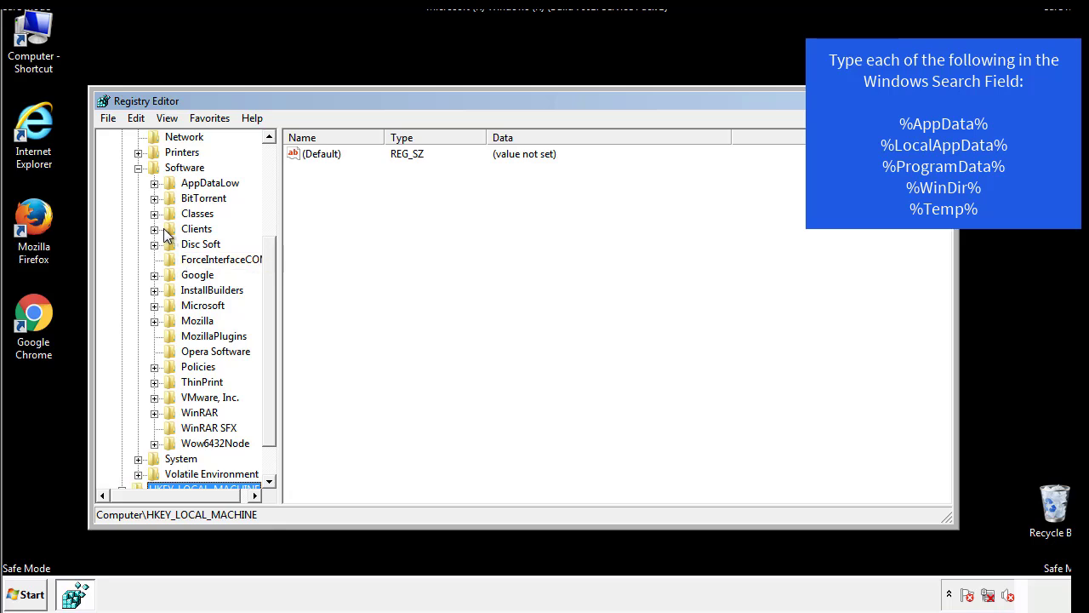
{"action": "left_click", "coordinate": [154, 305]}
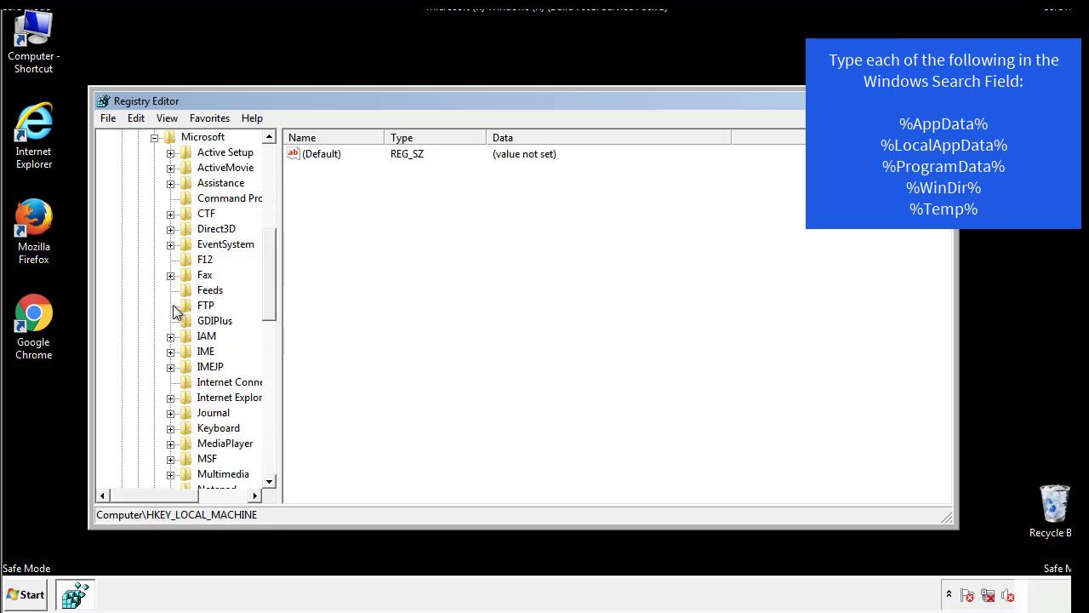
{"action": "left_click_drag", "start_coordinate": [268, 248], "coordinate": [269, 358]}
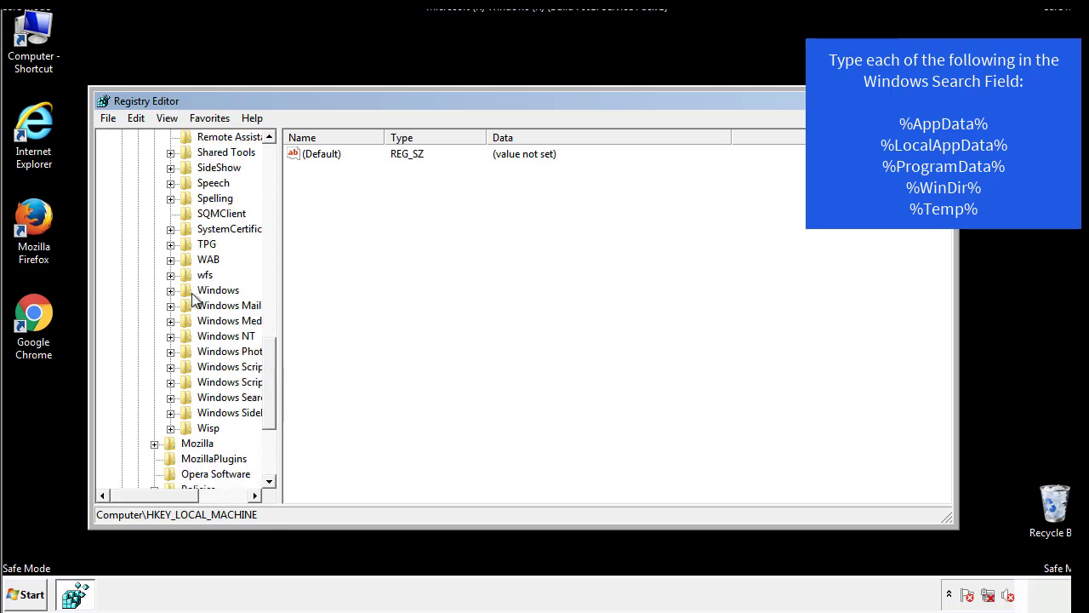
{"action": "left_click", "coordinate": [170, 291]}
{"action": "left_click", "coordinate": [186, 307]}
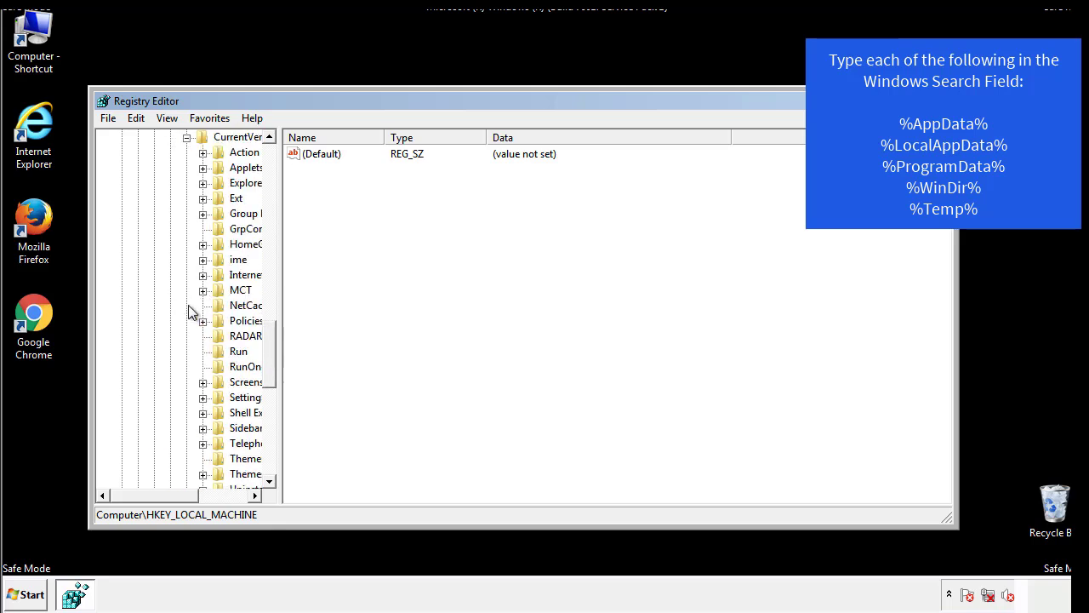
{"action": "left_click_drag", "start_coordinate": [165, 496], "coordinate": [192, 496]}
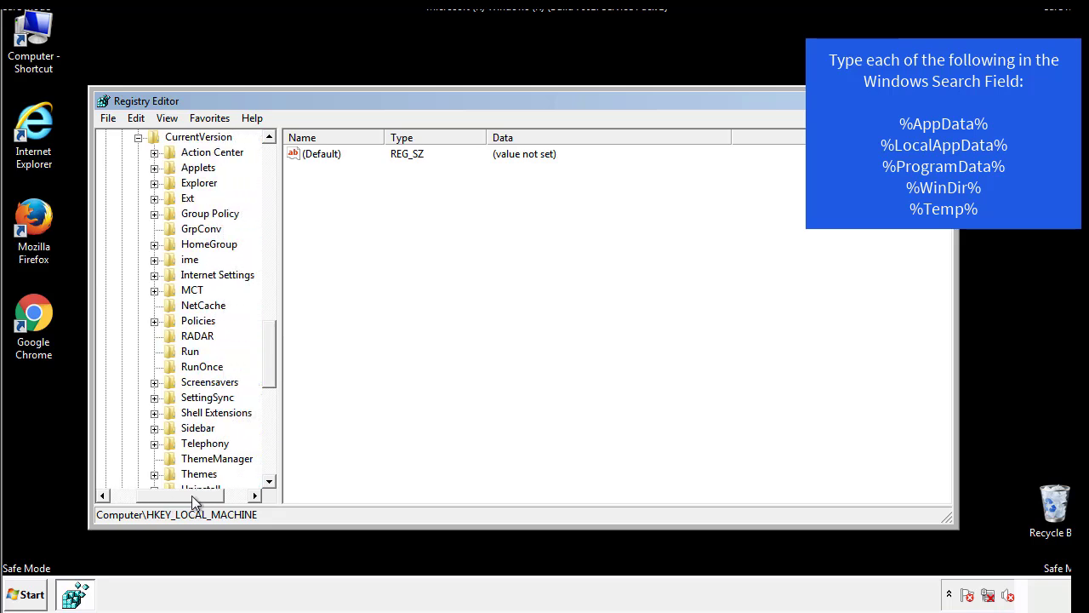
{"action": "left_click", "coordinate": [189, 351]}
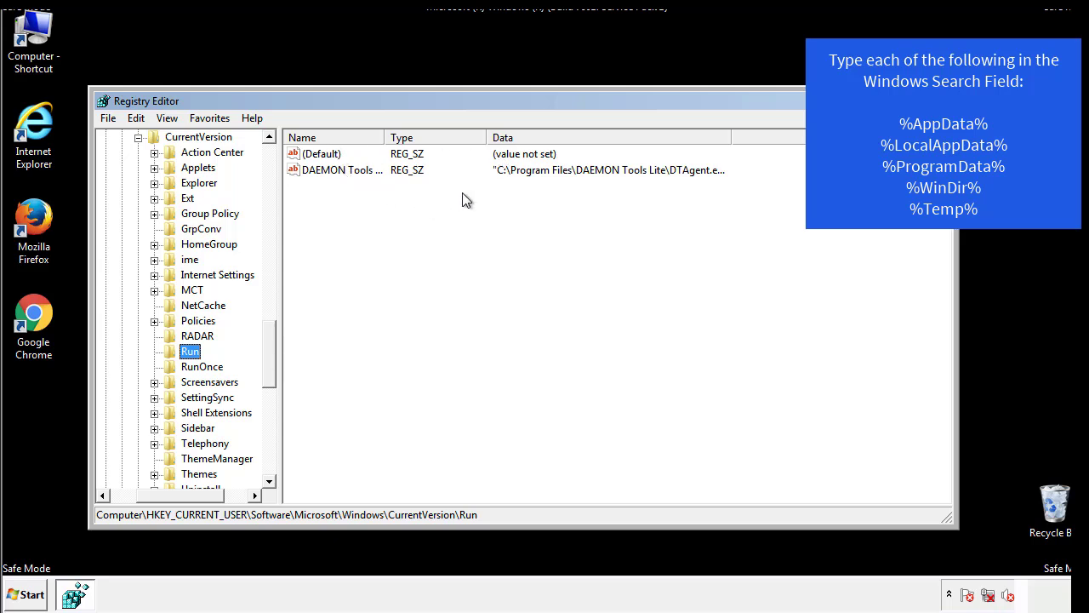
Step: Review the Run values, showing only DAEMON Tools, and collapse the Windows key
{"action": "left_click", "coordinate": [498, 203]}
{"action": "left_click_drag", "start_coordinate": [180, 492], "coordinate": [159, 494]}
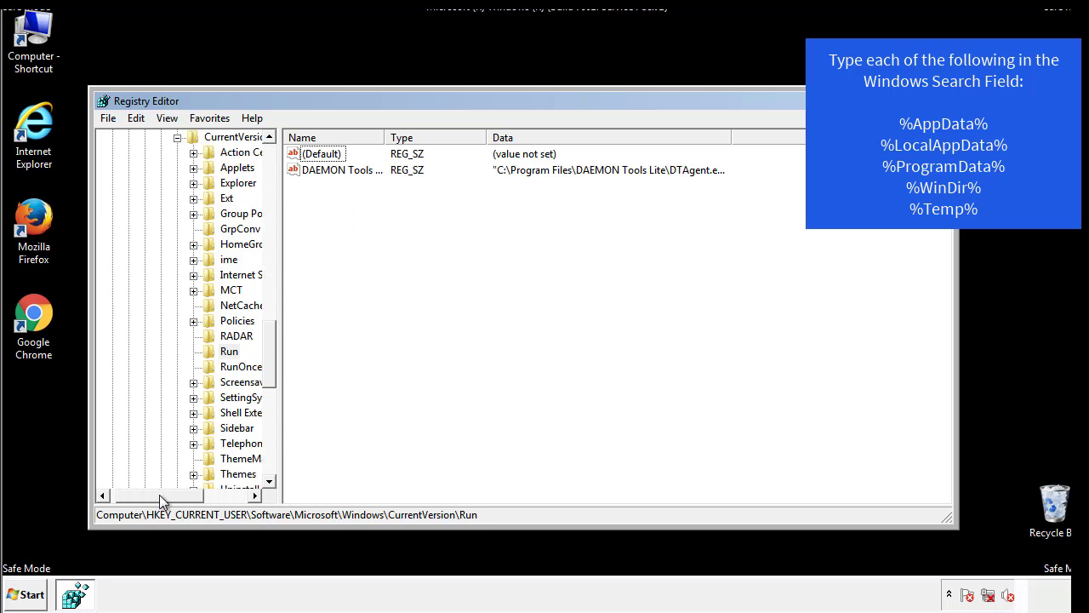
{"action": "left_click_drag", "start_coordinate": [276, 369], "coordinate": [268, 354]}
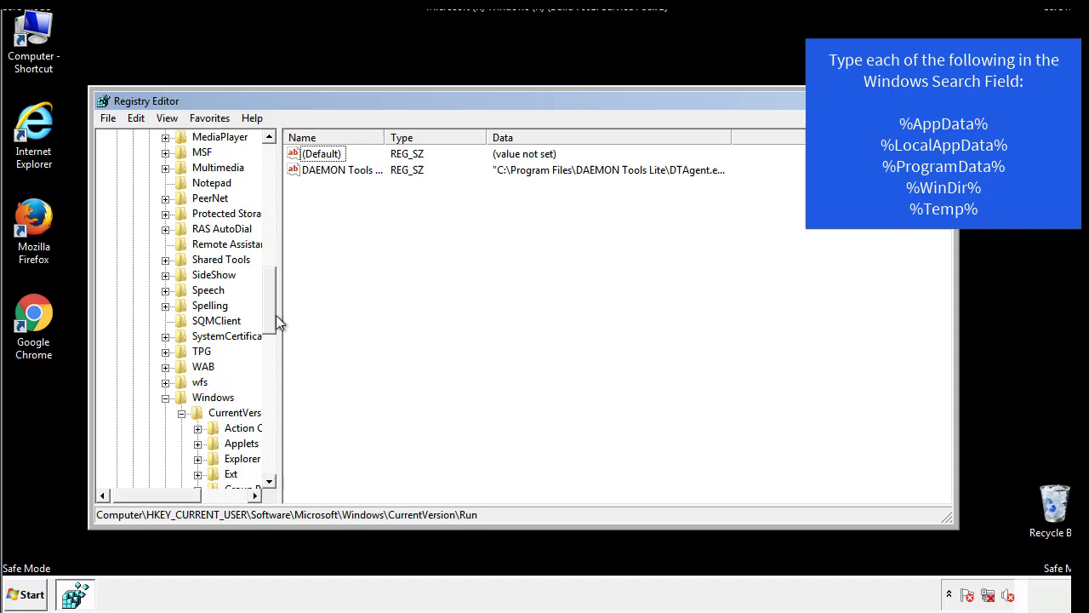
{"action": "left_click", "coordinate": [166, 398]}
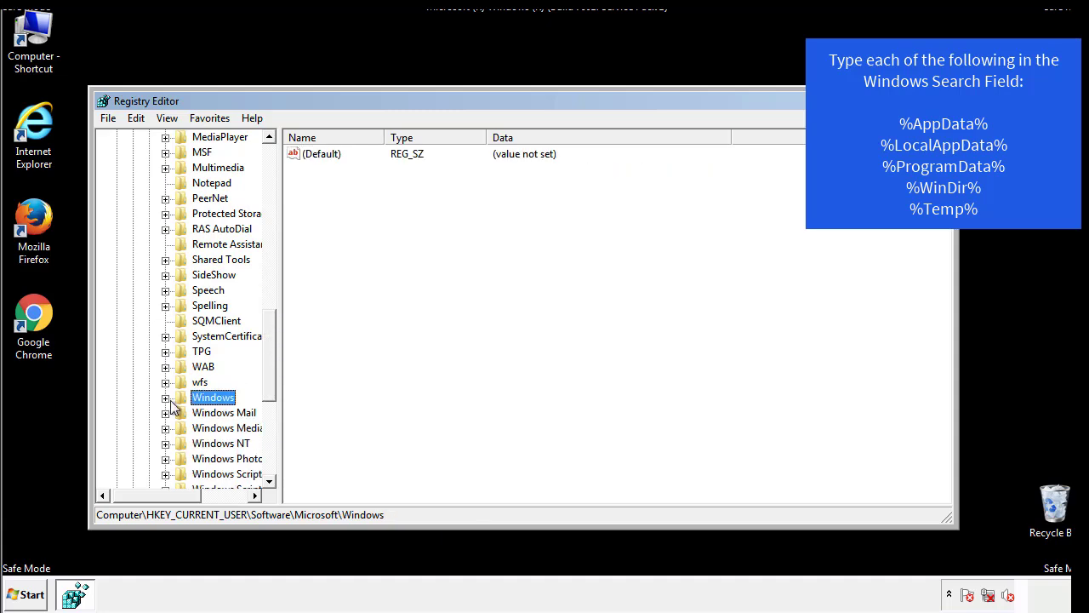
{"action": "left_click_drag", "start_coordinate": [273, 379], "coordinate": [274, 210]}
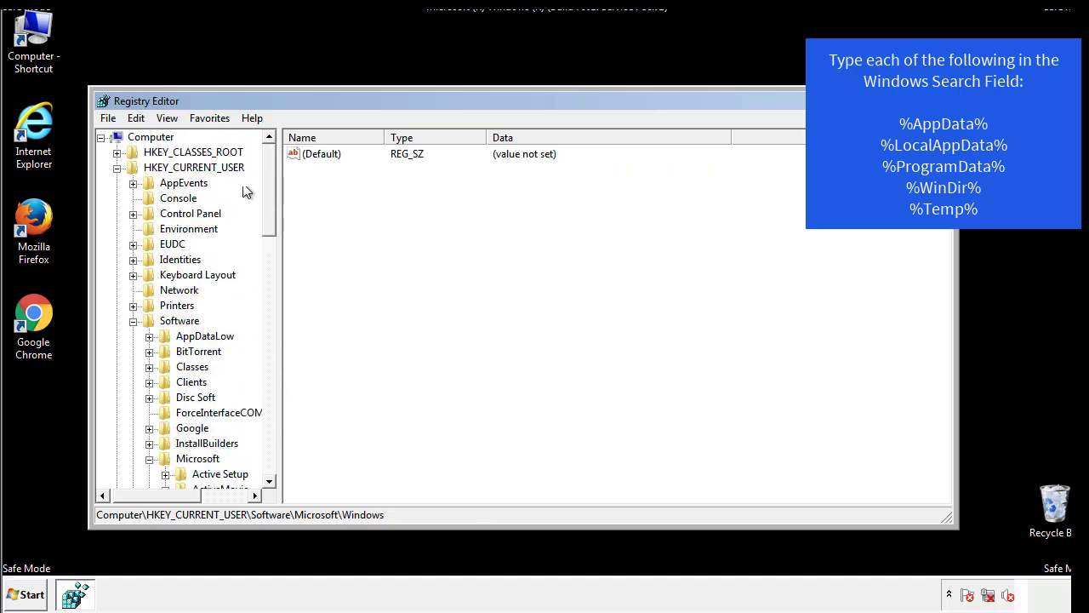
Step: Search the registry with Edit > Find for '%tem' to locate temp-folder references
{"action": "left_click", "coordinate": [138, 119]}
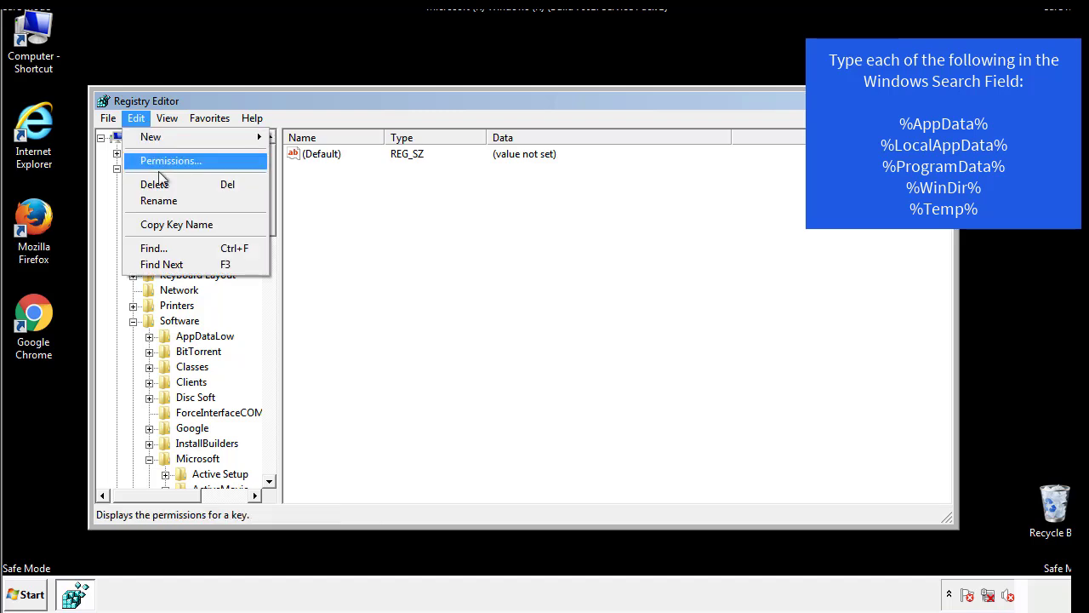
{"action": "left_click", "coordinate": [153, 248]}
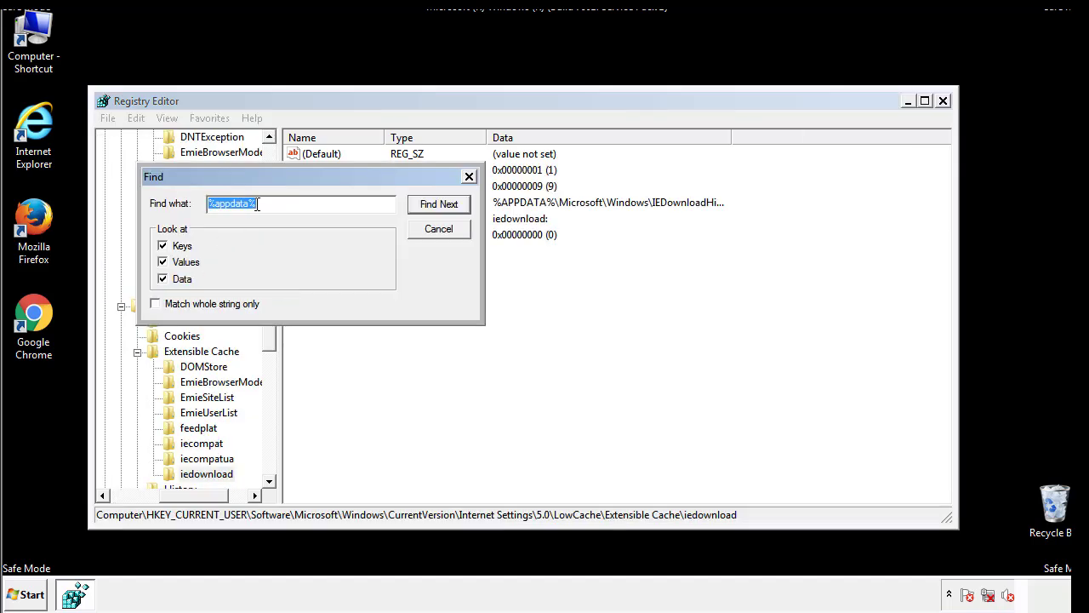
{"action": "type", "text": "%t"}
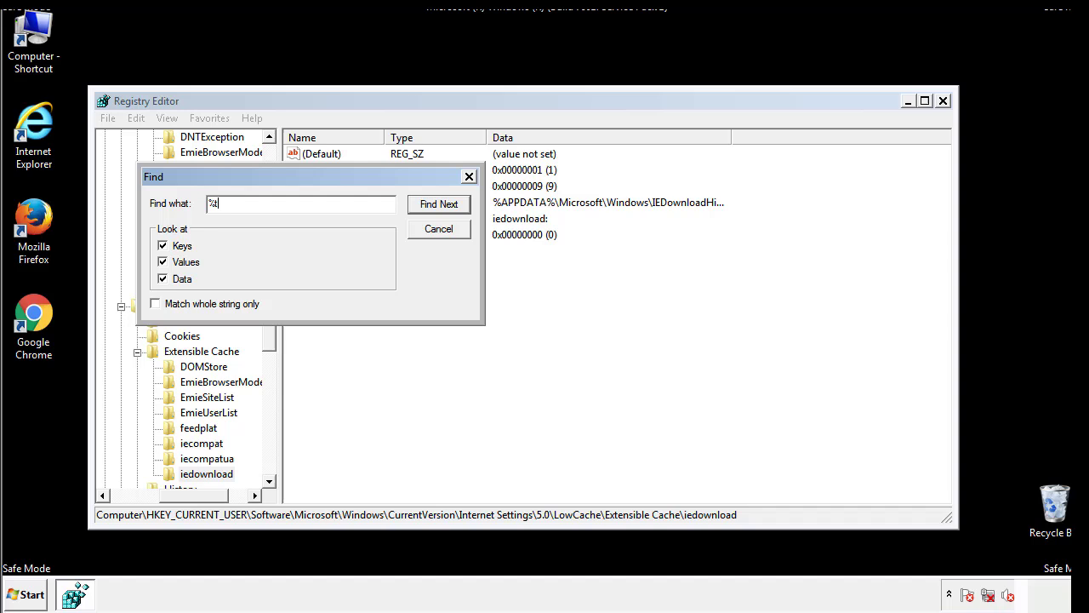
{"action": "type", "text": "emp%"}
{"action": "key", "text": "Return"}
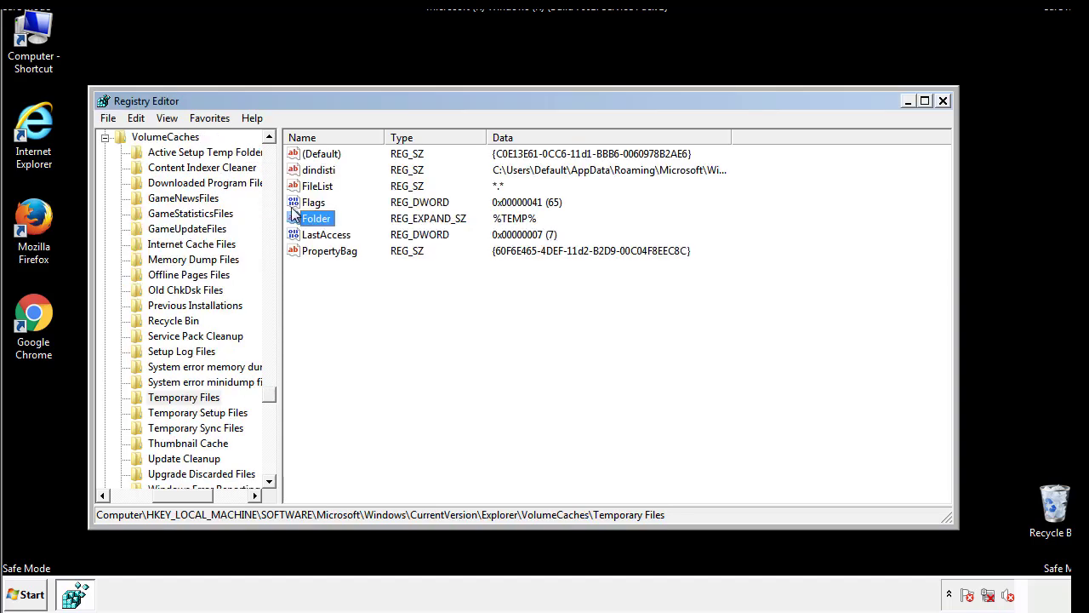
Step: Select all Temporary Files values, including dindisti, and permanently delete them
{"action": "left_click", "coordinate": [449, 298]}
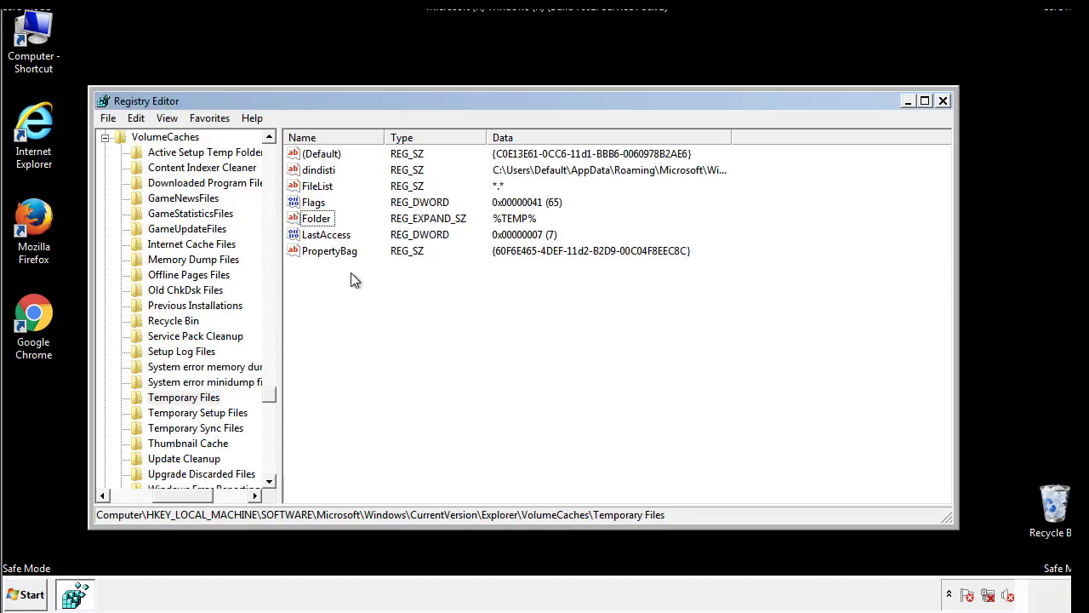
{"action": "mouse_move", "coordinate": [350, 274]}
{"action": "left_mouse_down"}
{"action": "mouse_move", "coordinate": [322, 248]}
{"action": "mouse_move", "coordinate": [309, 158]}
{"action": "left_mouse_up"}
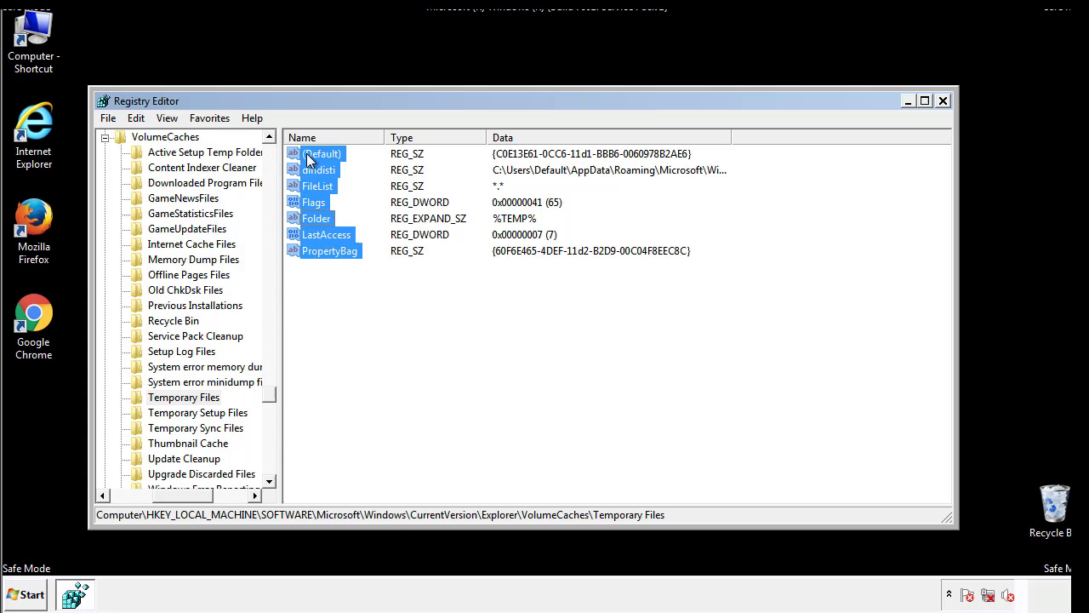
{"action": "right_click", "coordinate": [309, 160]}
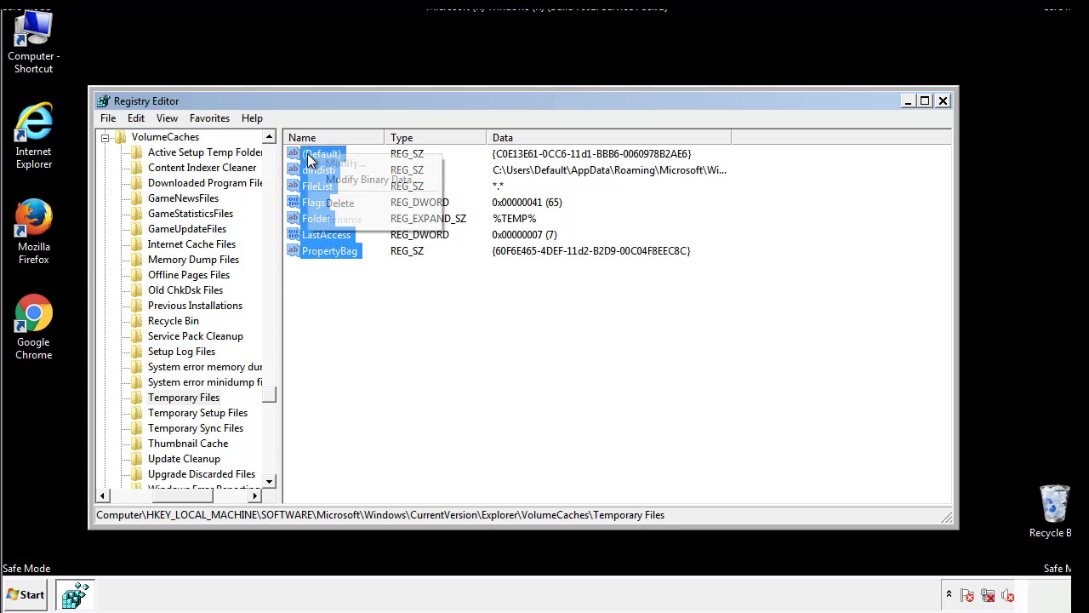
{"action": "left_click", "coordinate": [330, 203]}
{"action": "left_click", "coordinate": [679, 297]}
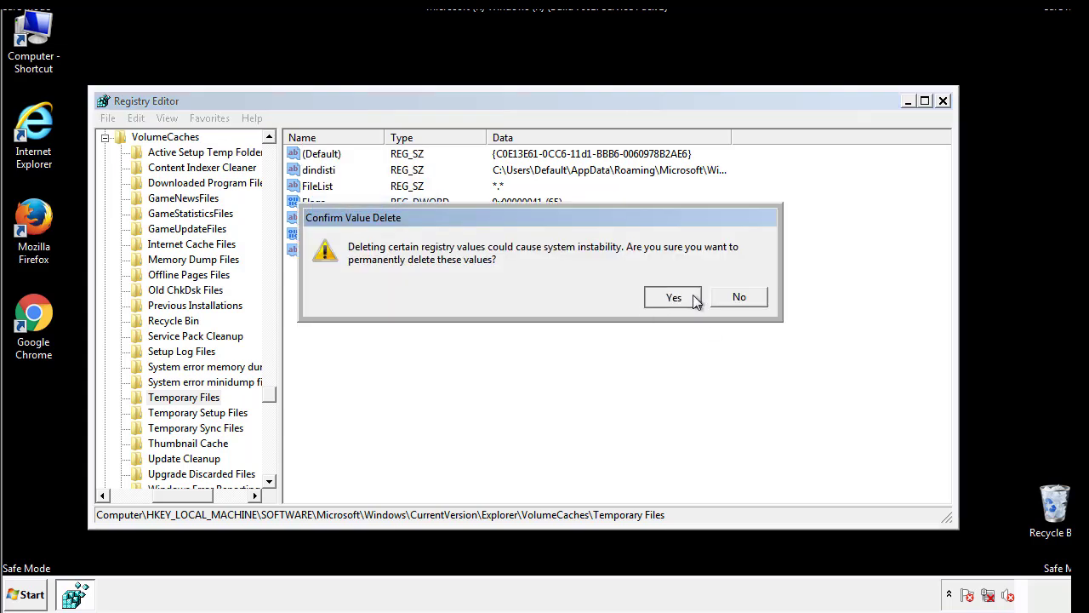
{"action": "left_click", "coordinate": [379, 208]}
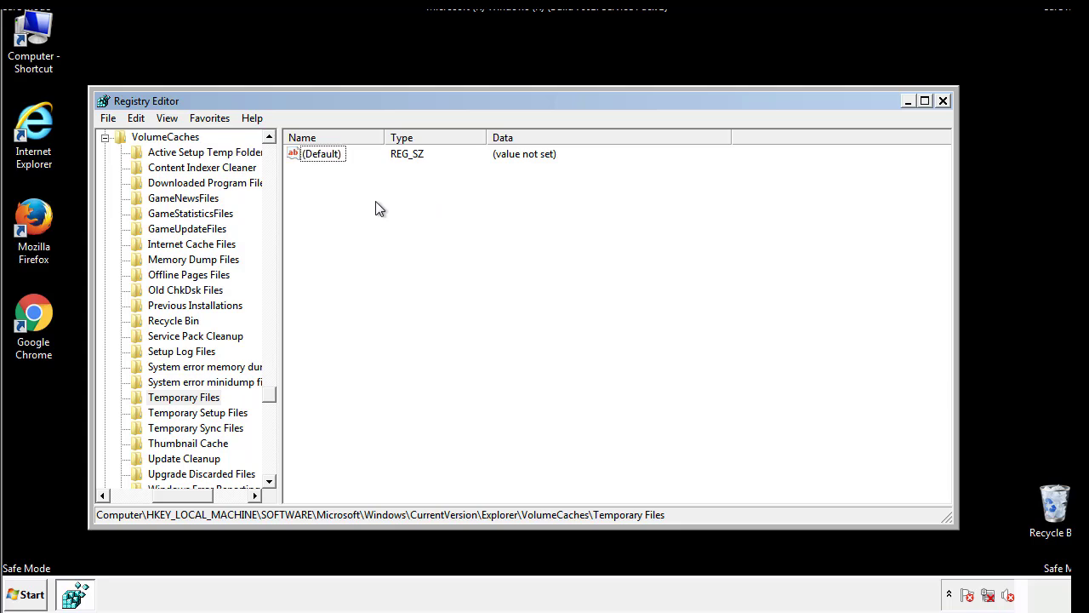
Step: Close Registry Editor and launch System Configuration by searching for msconfig from the Start menu
{"action": "left_click", "coordinate": [944, 101]}
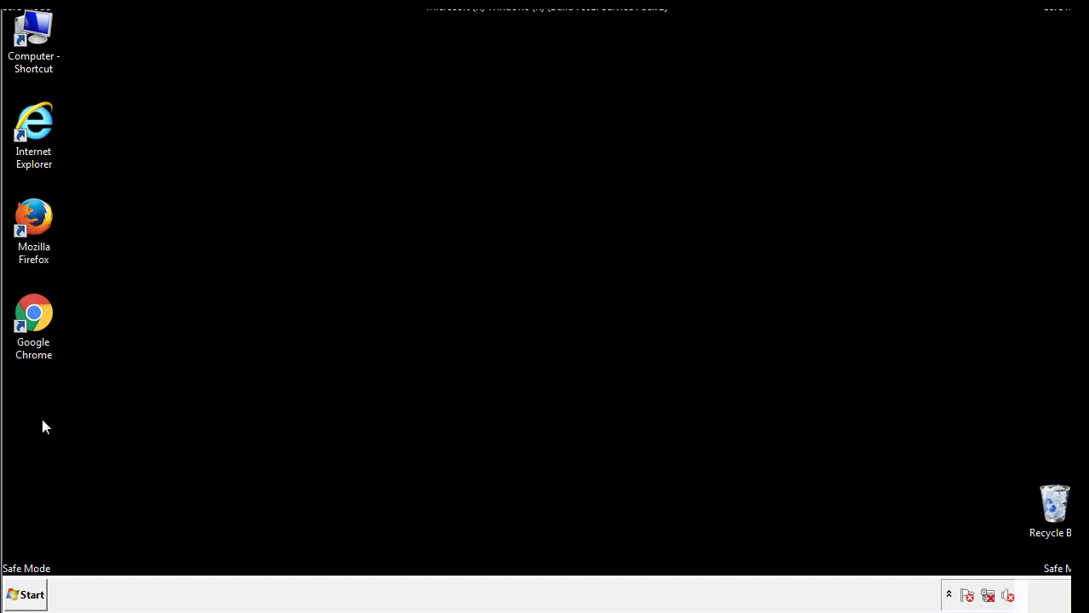
{"action": "left_click", "coordinate": [21, 601]}
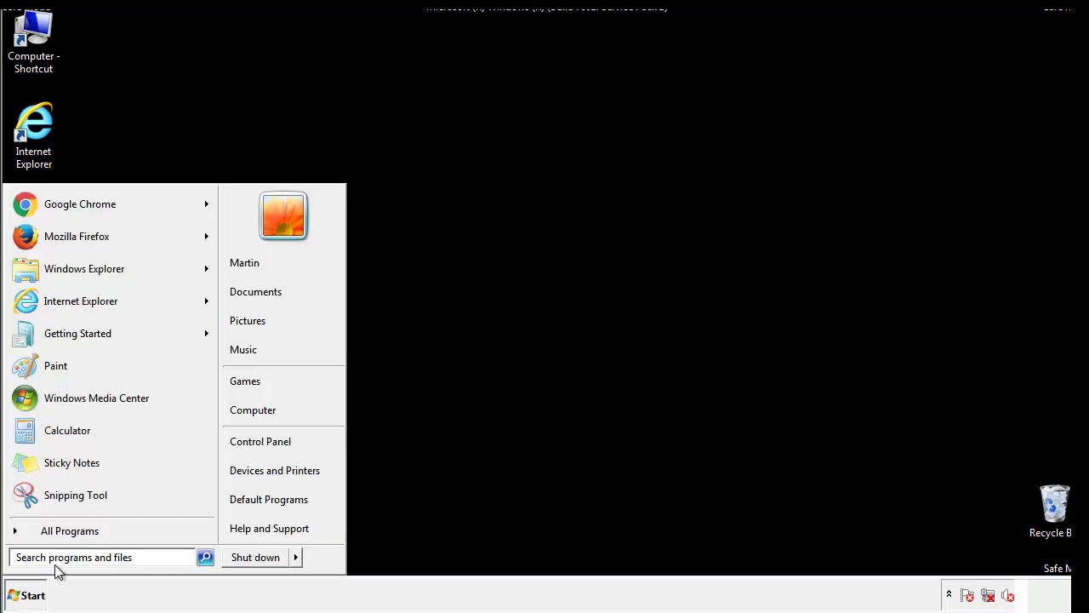
{"action": "type", "text": "mscon"}
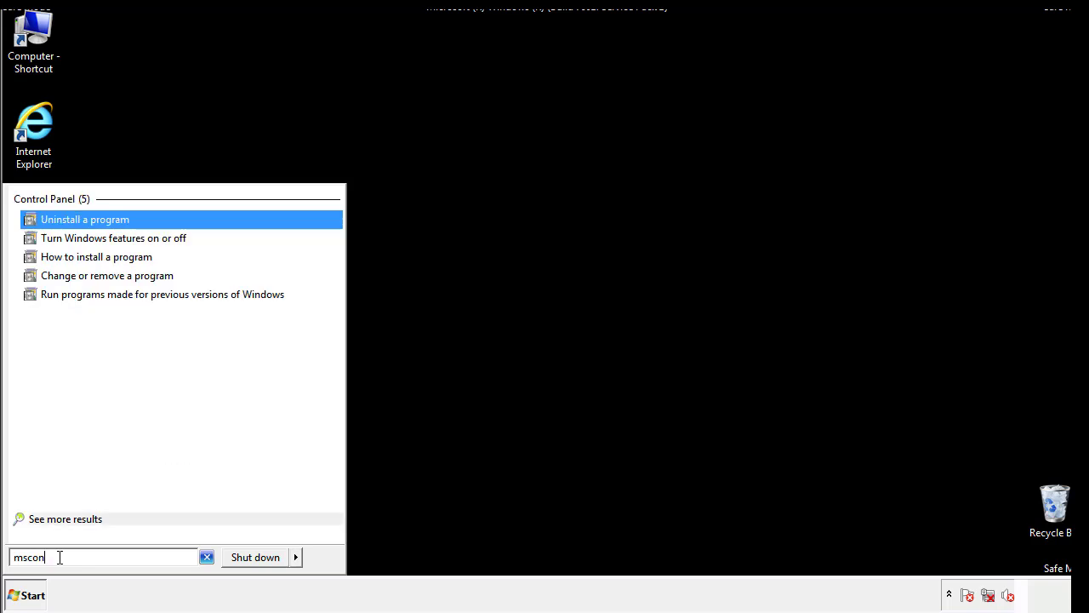
{"action": "type", "text": "fig"}
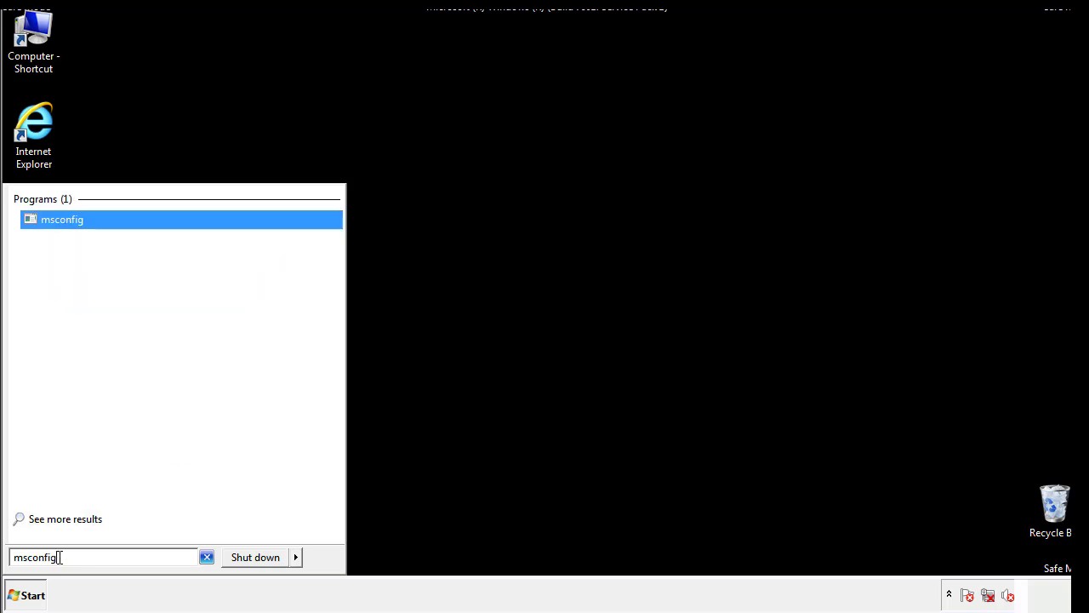
{"action": "key", "text": "Return"}
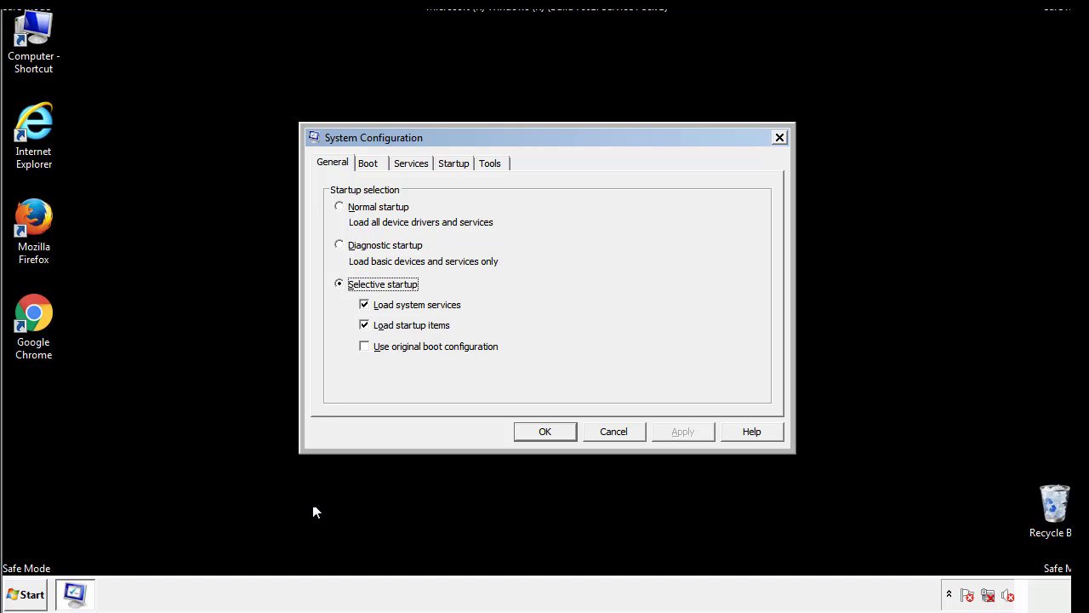
Step: Uncheck Safe boot on the Boot tab, apply the change, and restart Windows
{"action": "left_click", "coordinate": [368, 164]}
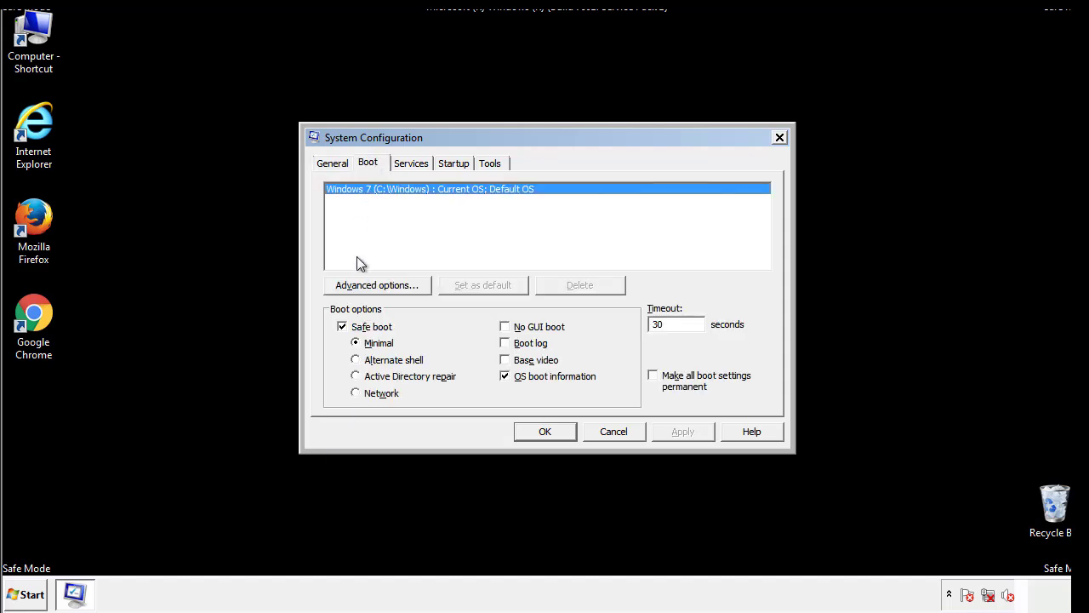
{"action": "left_click", "coordinate": [343, 326]}
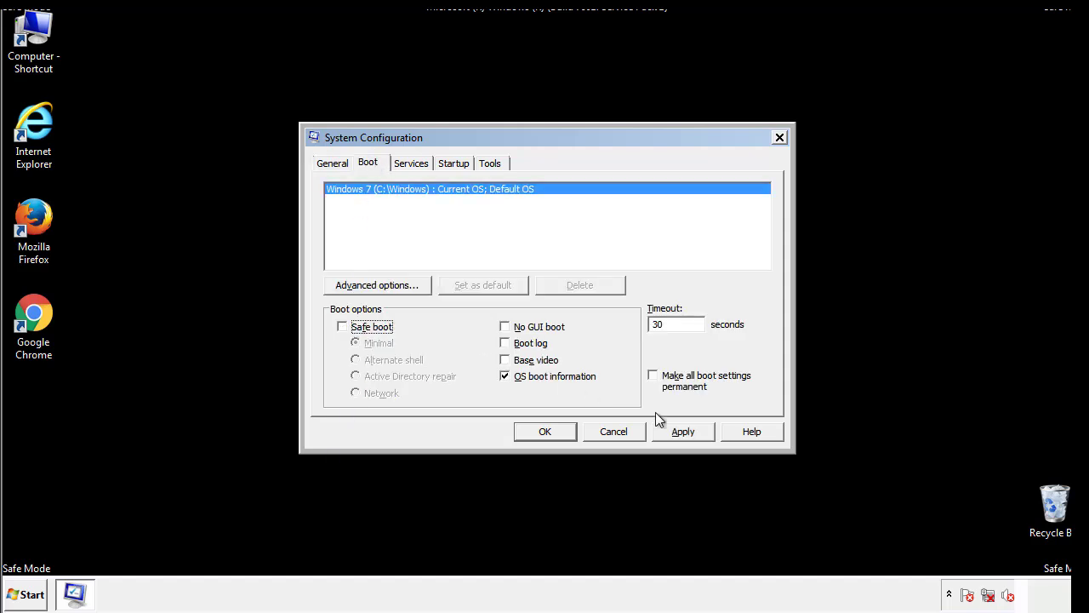
{"action": "left_click", "coordinate": [685, 431]}
{"action": "left_click", "coordinate": [543, 432]}
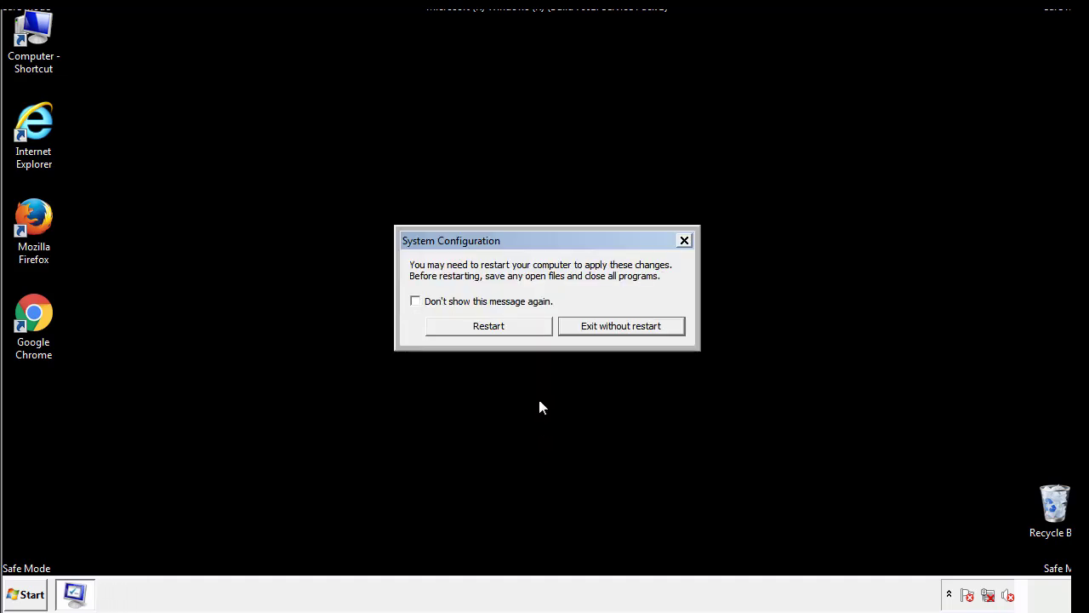
{"action": "left_click", "coordinate": [504, 331]}
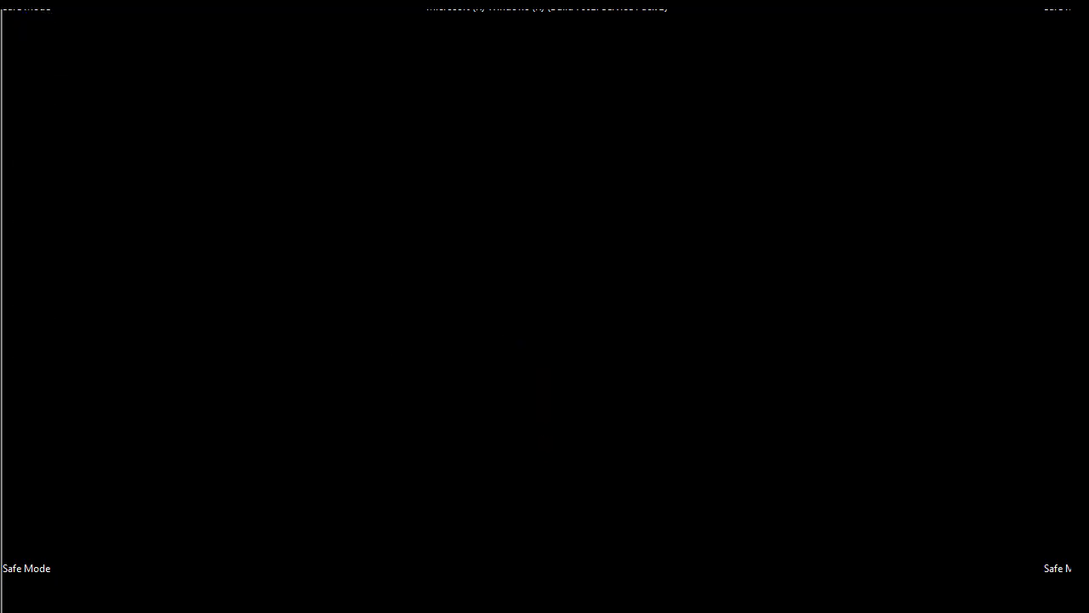